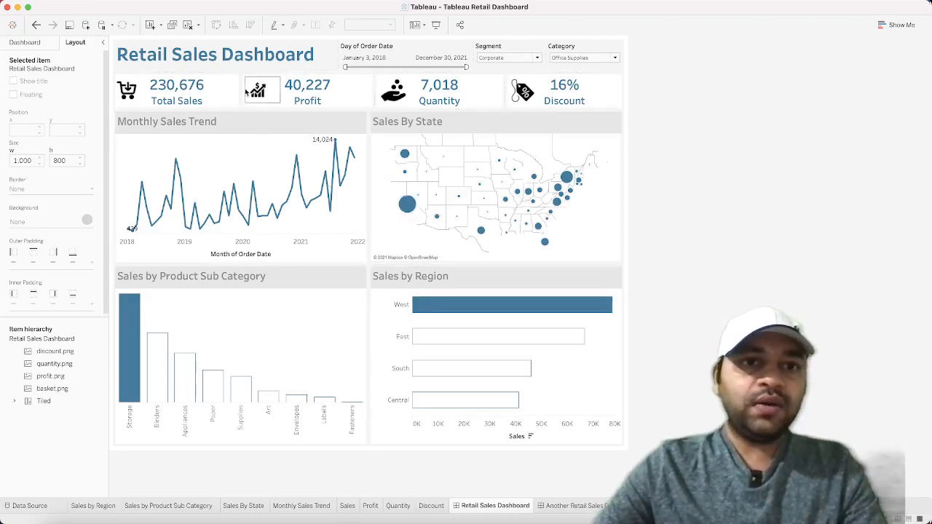
Open the Sales by Region sheet and set its Category filter to Technology
{"action": "mouse_move", "coordinate": [502, 312]}
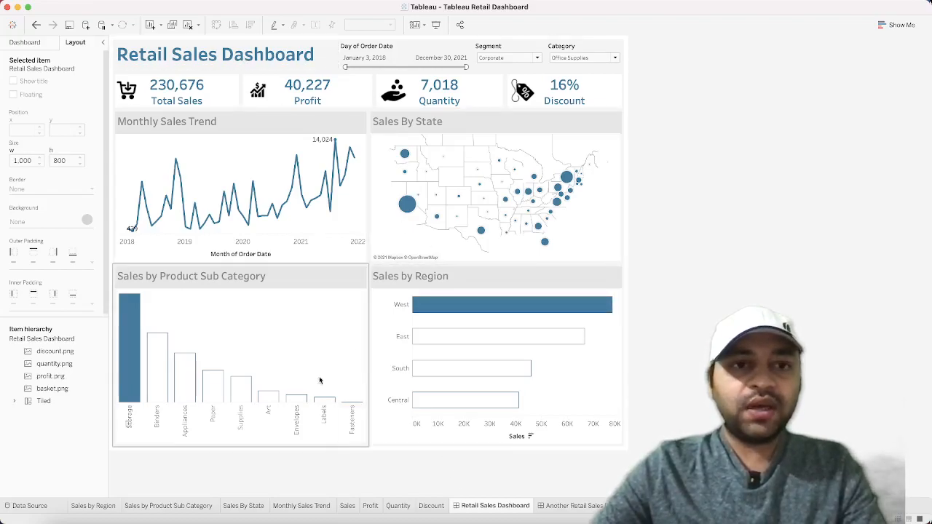
{"action": "left_click", "coordinate": [112, 507]}
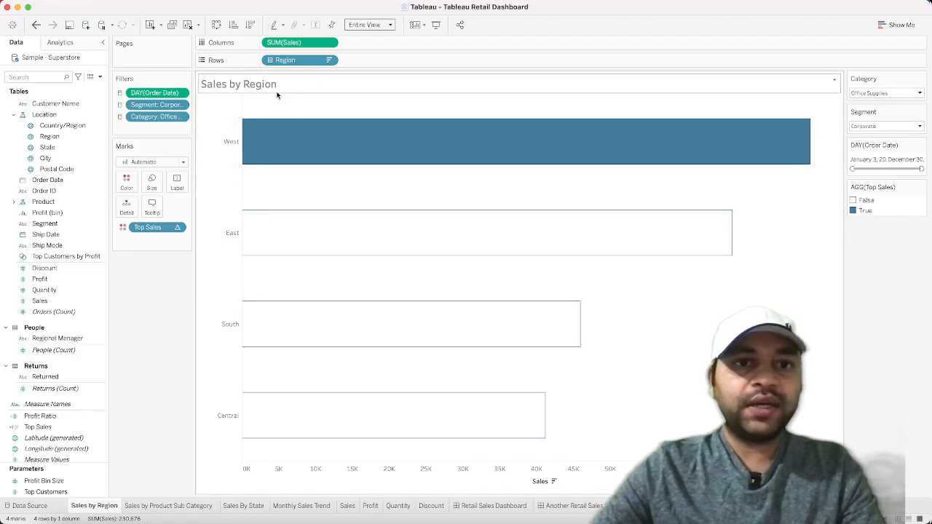
{"action": "left_click", "coordinate": [46, 117]}
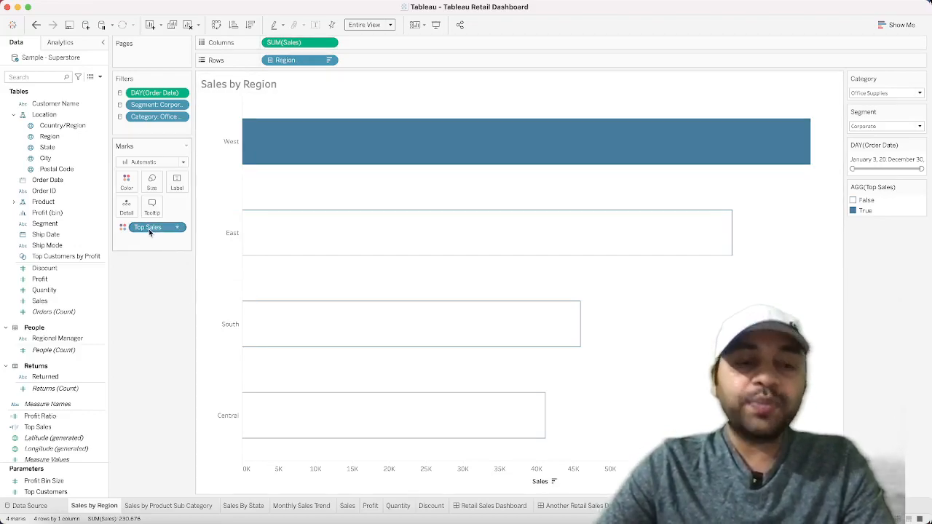
{"action": "mouse_move", "coordinate": [319, 121]}
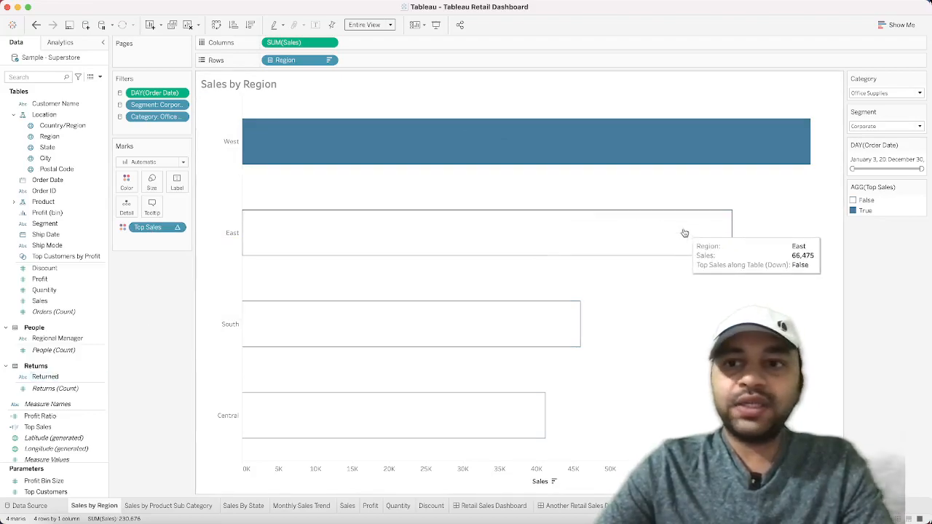
{"action": "left_click", "coordinate": [905, 96]}
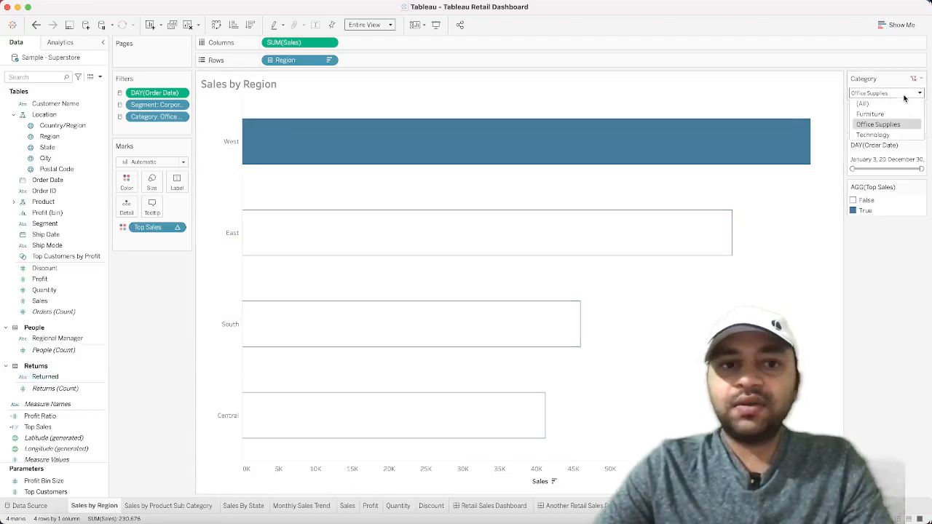
{"action": "left_click", "coordinate": [896, 135]}
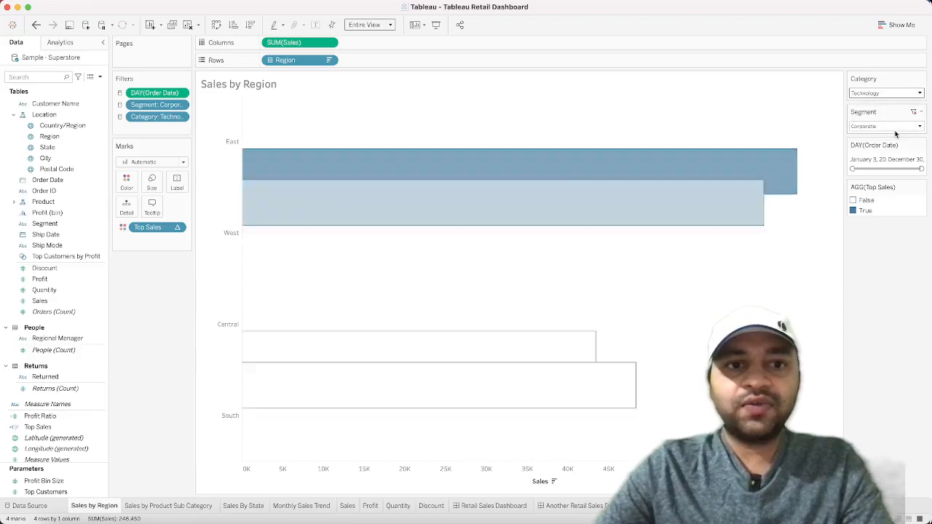
Open the Top Sales calculated field for editing and examine the parts of its RANK(SUM([Sales])) formula
{"action": "mouse_move", "coordinate": [286, 151]}
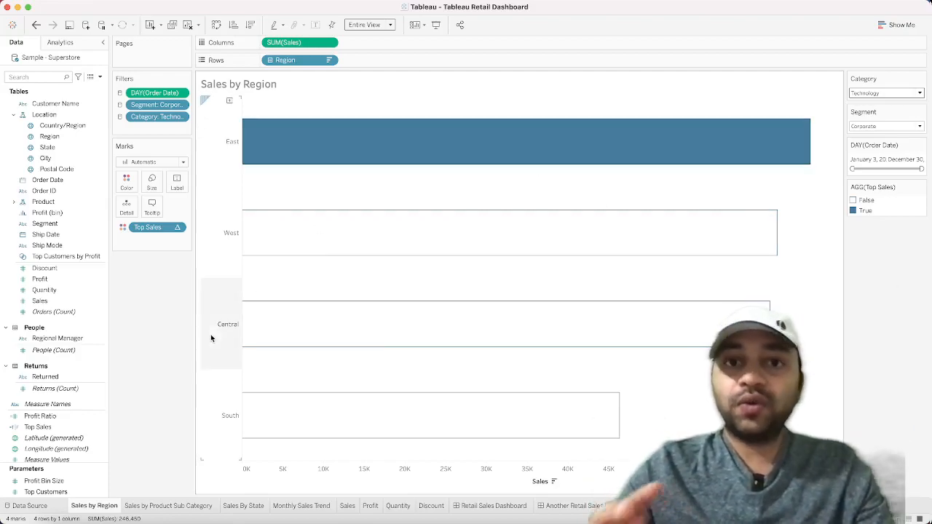
{"action": "left_click", "coordinate": [46, 427]}
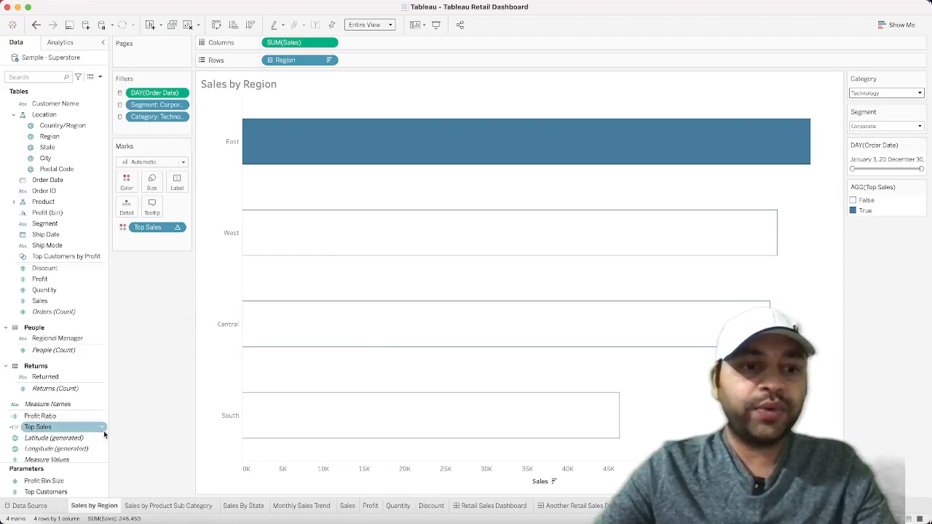
{"action": "right_click", "coordinate": [50, 428]}
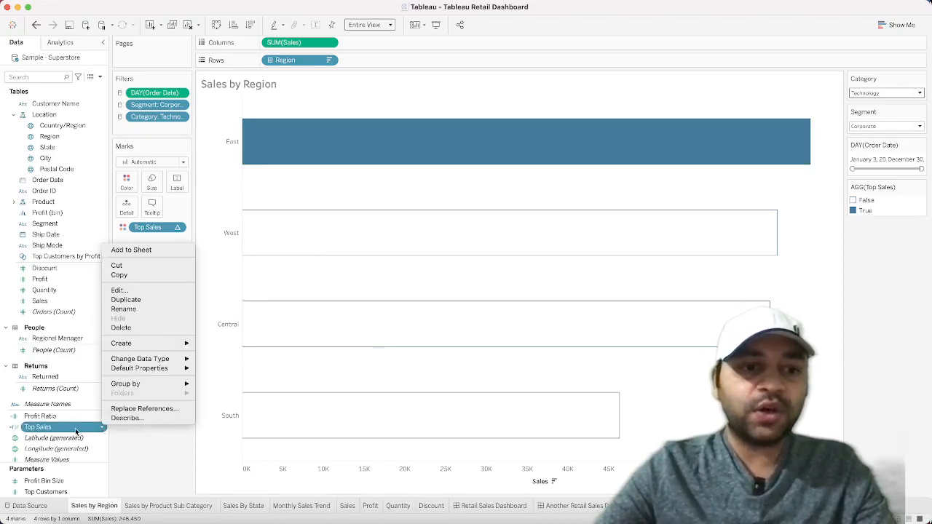
{"action": "left_click", "coordinate": [144, 290]}
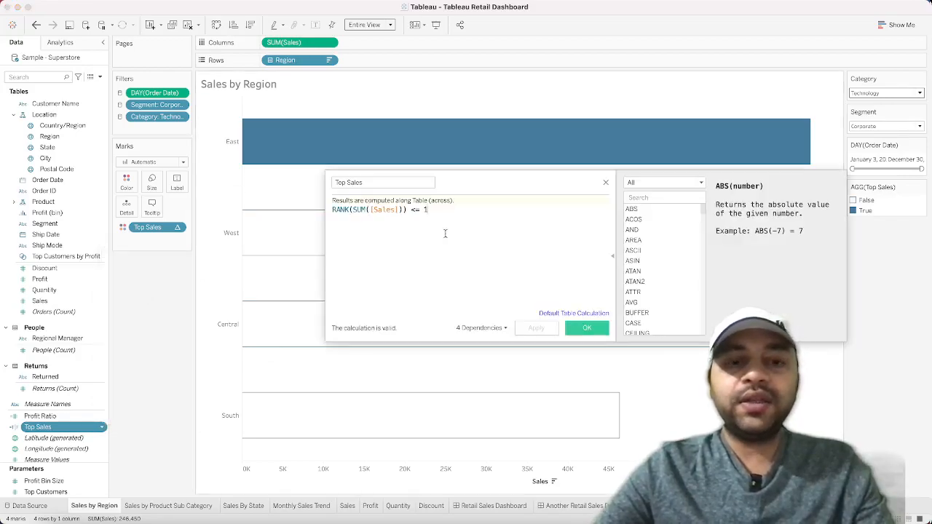
{"action": "left_click_drag", "start_coordinate": [354, 210], "coordinate": [403, 211]}
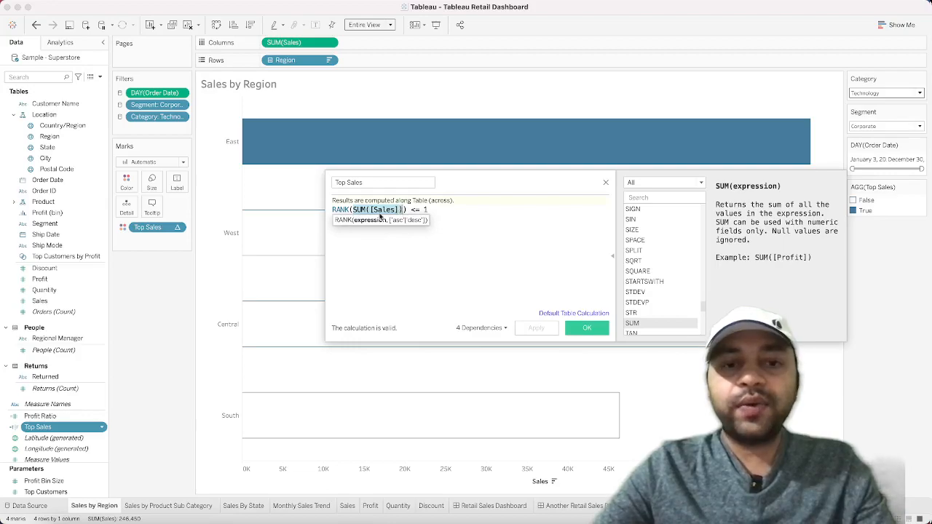
{"action": "left_click", "coordinate": [341, 210]}
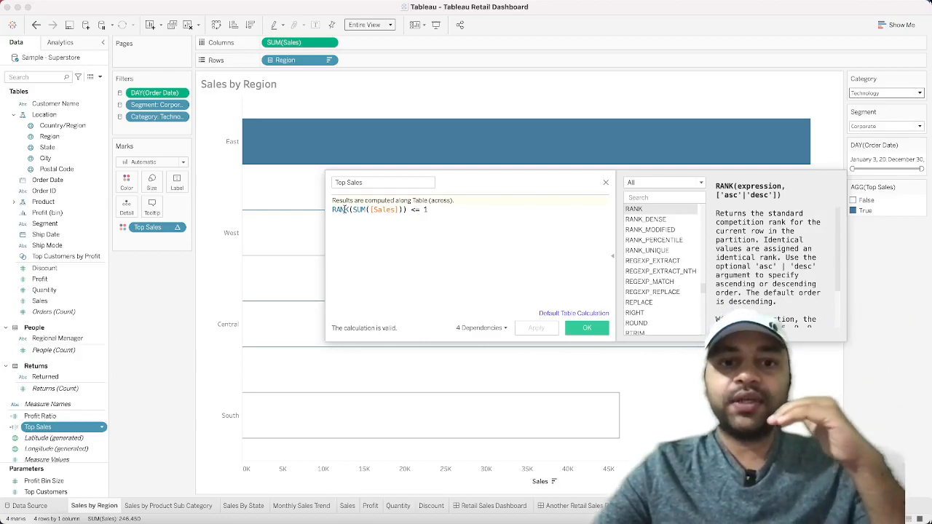
{"action": "left_click_drag", "start_coordinate": [411, 210], "coordinate": [421, 210]}
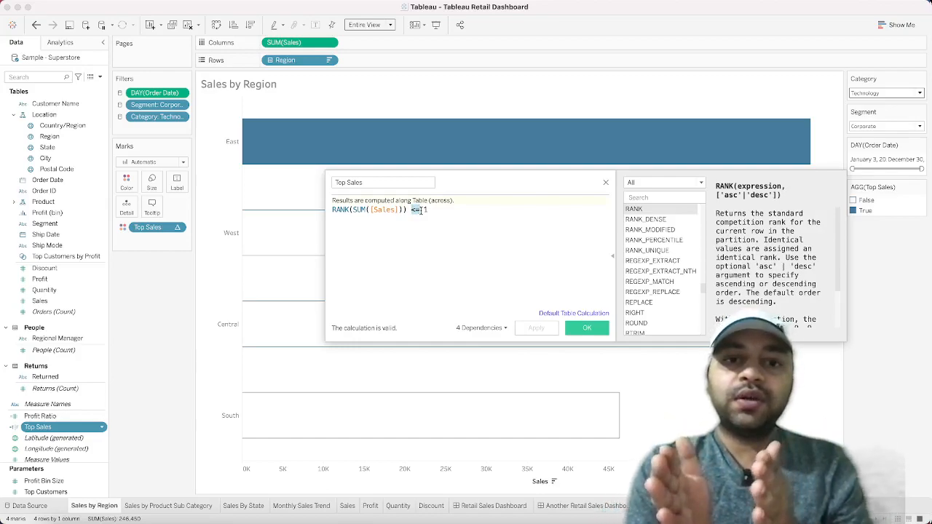
{"action": "left_click", "coordinate": [420, 210]}
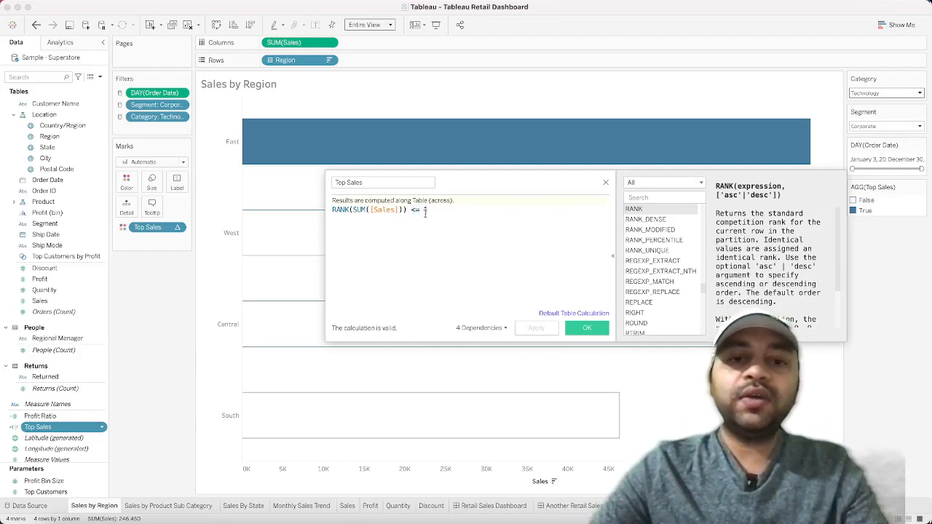
{"action": "type", "text": "1"}
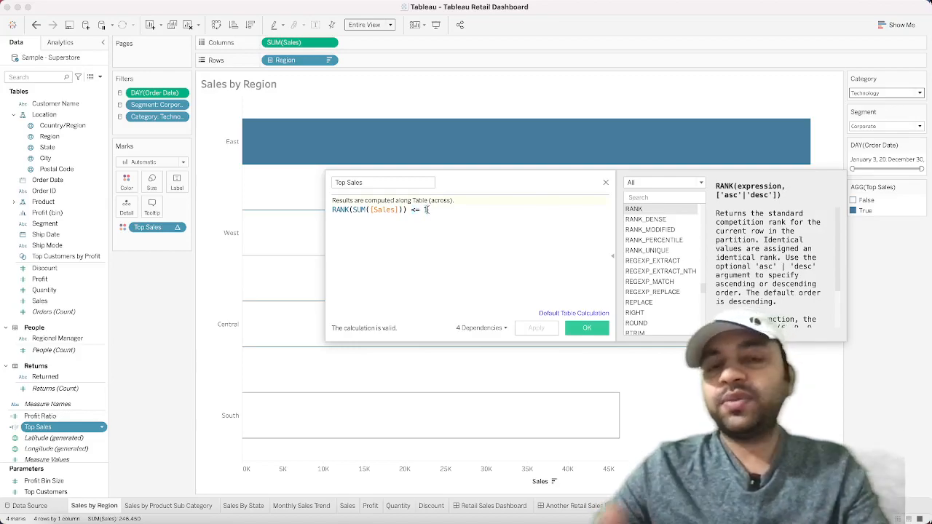
Set the rank limit in the Top Sales formula to <= 2, apply it, and move the editor clear of the upper bars
{"action": "key", "text": "BackSpace"}
{"action": "type", "text": "2"}
{"action": "left_click", "coordinate": [539, 330]}
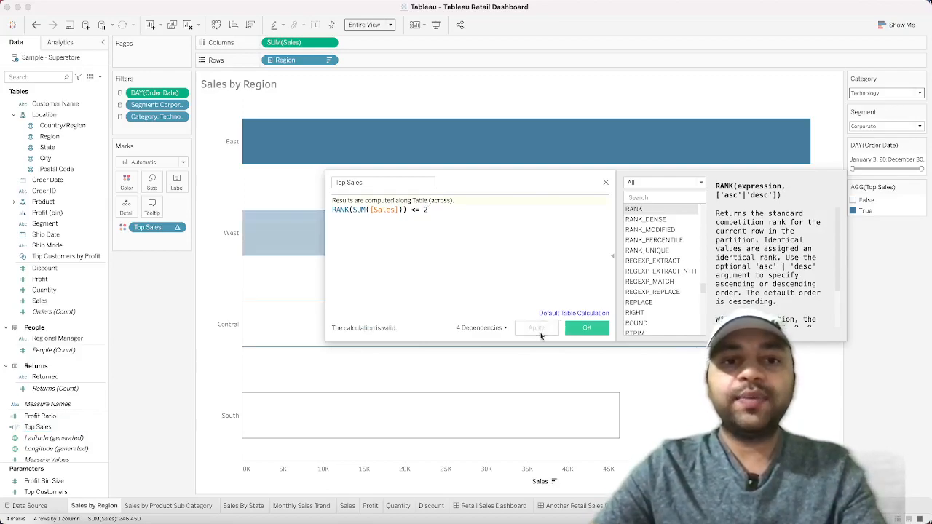
{"action": "left_click_drag", "start_coordinate": [462, 201], "coordinate": [455, 353]}
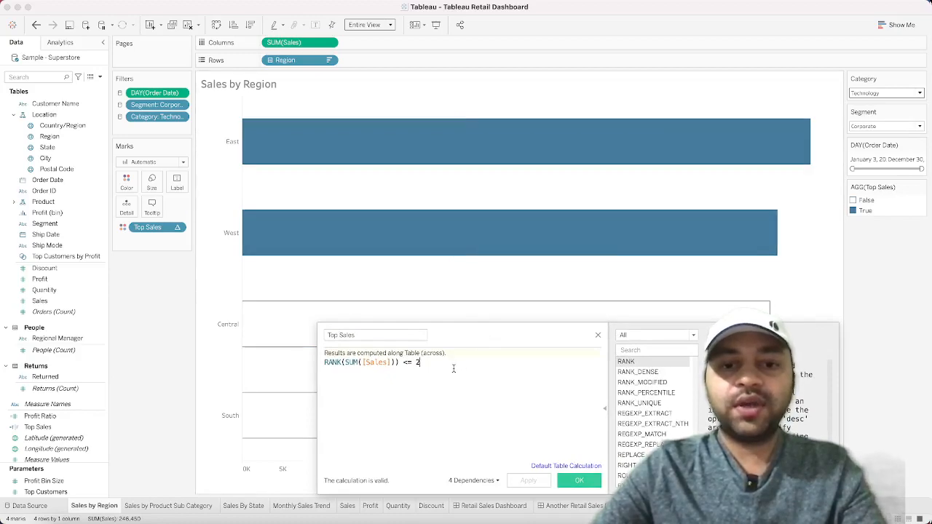
Restore the rank limit in the Top Sales formula to <= 1 and save the calculation
{"action": "key", "text": "BackSpace"}
{"action": "type", "text": "1"}
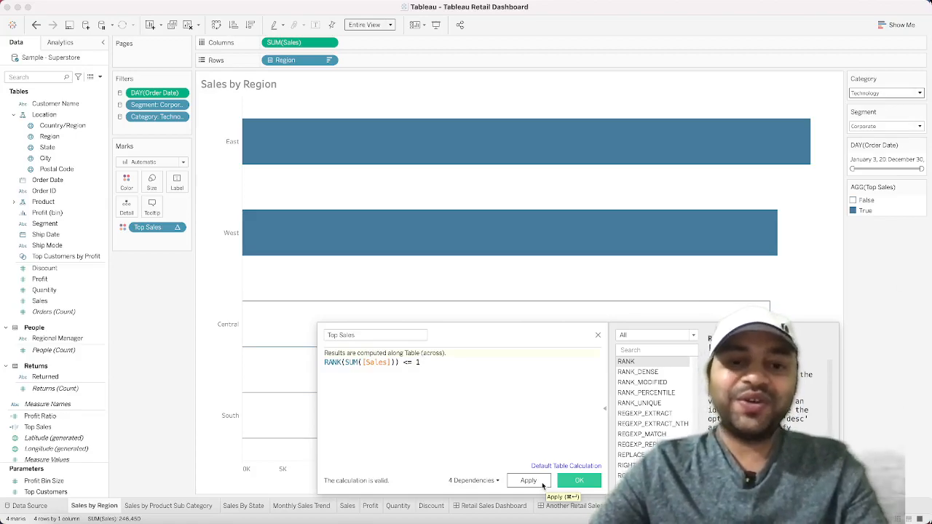
{"action": "left_click", "coordinate": [532, 481]}
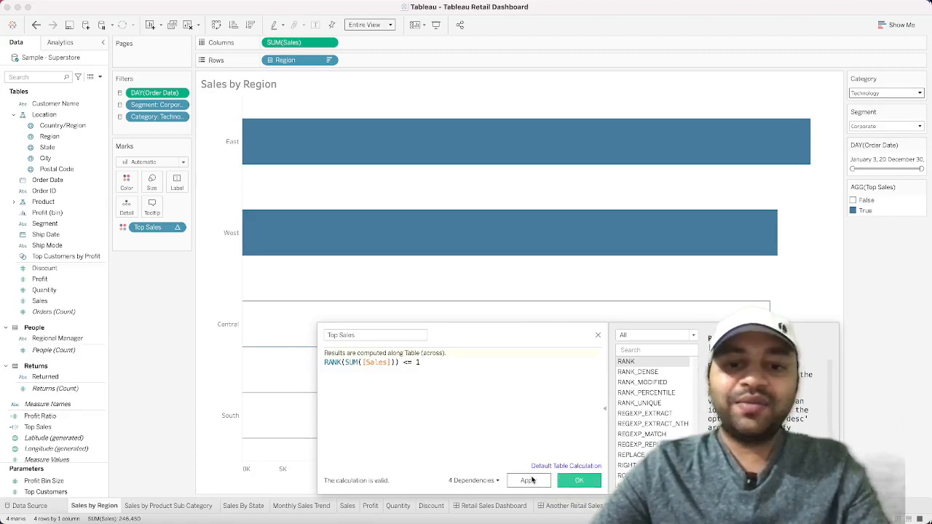
{"action": "left_click", "coordinate": [585, 481]}
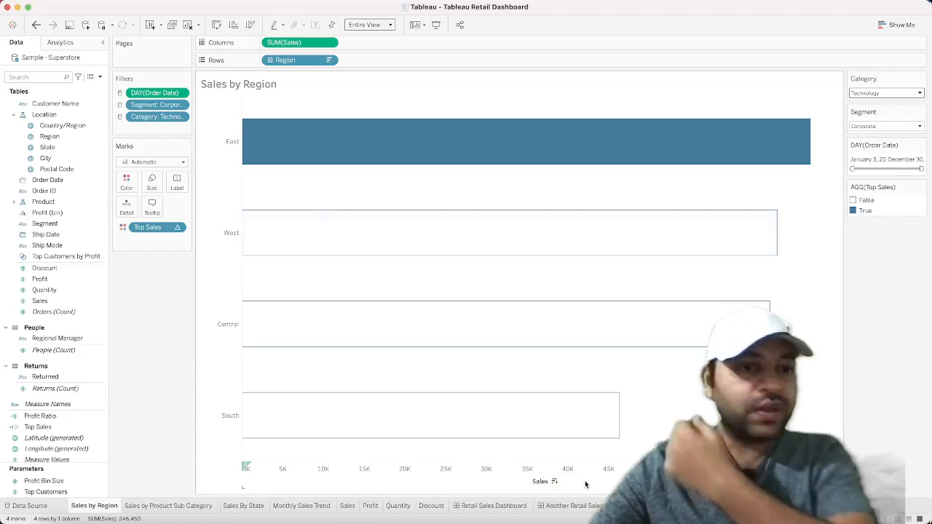
Examine the mark colours assigned to the False and True values of Top Sales, including the hex code used for True
{"action": "left_click", "coordinate": [63, 427]}
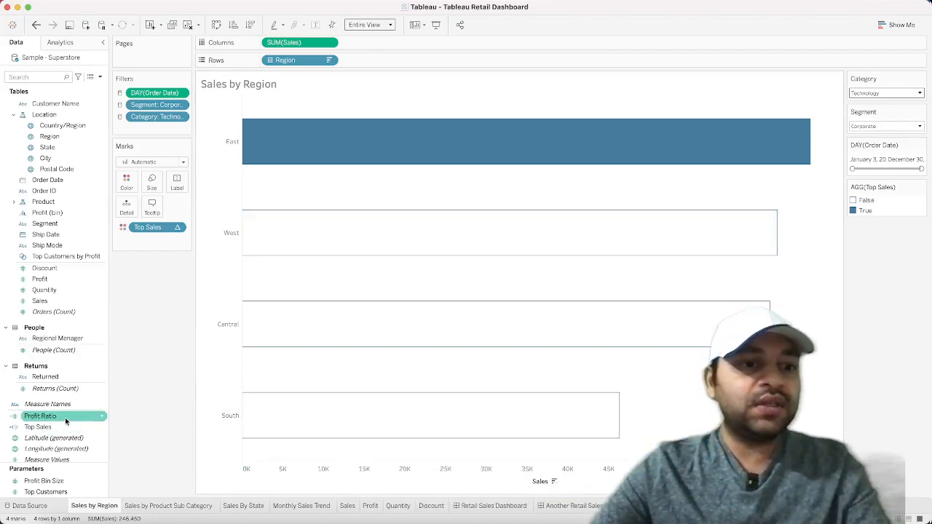
{"action": "left_click", "coordinate": [128, 184]}
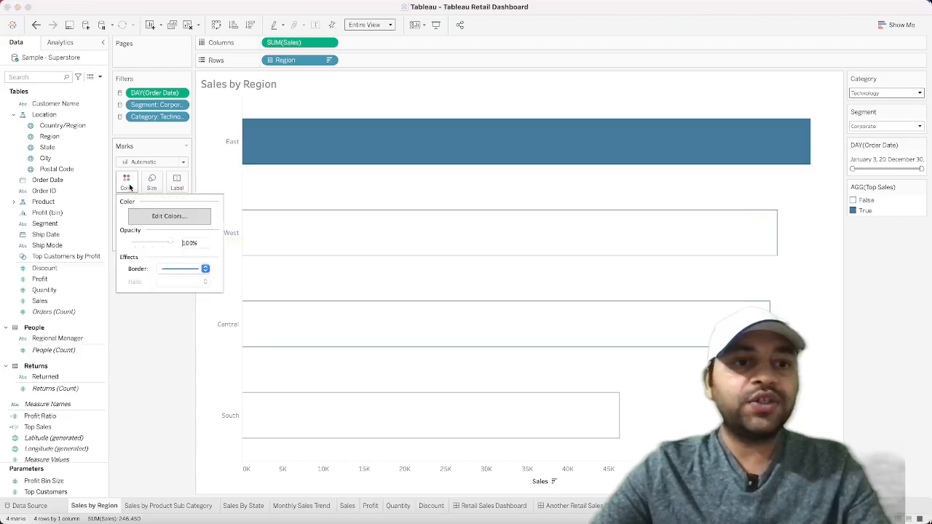
{"action": "left_click", "coordinate": [168, 217]}
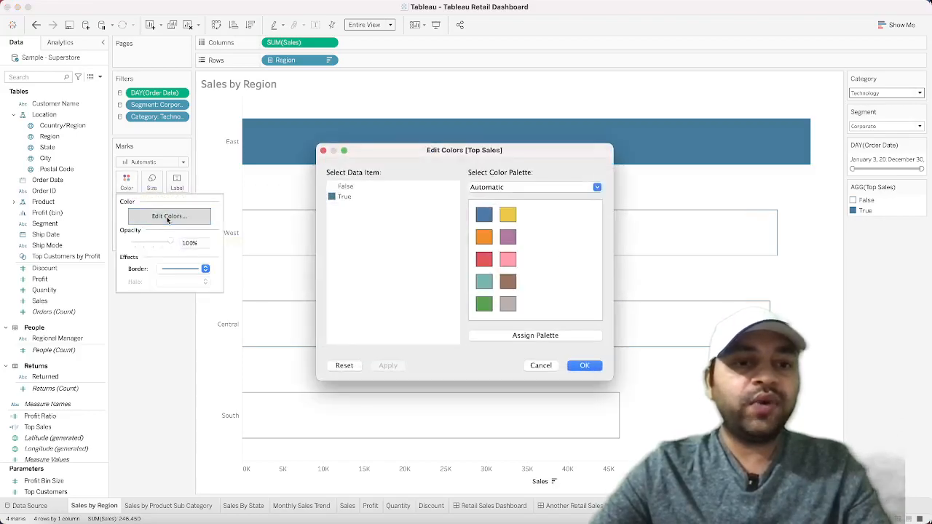
{"action": "left_click", "coordinate": [344, 187]}
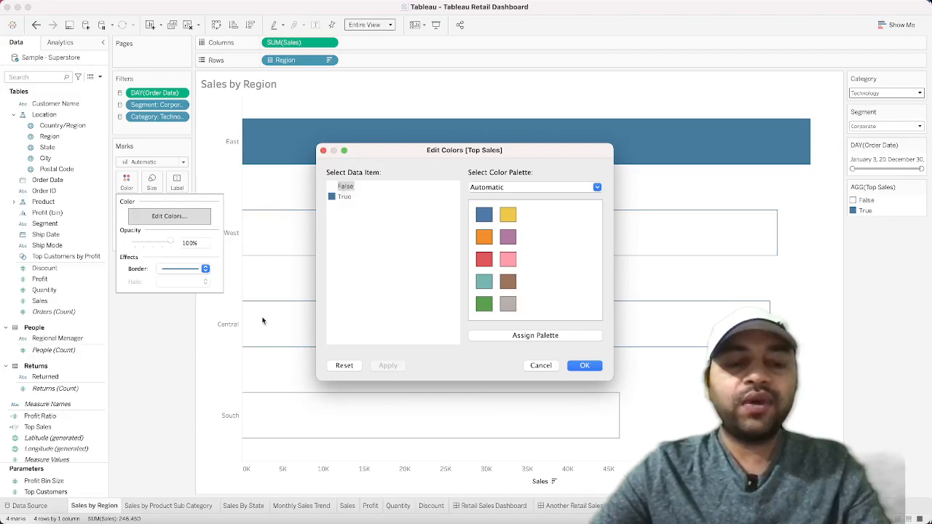
{"action": "double_click", "coordinate": [334, 200]}
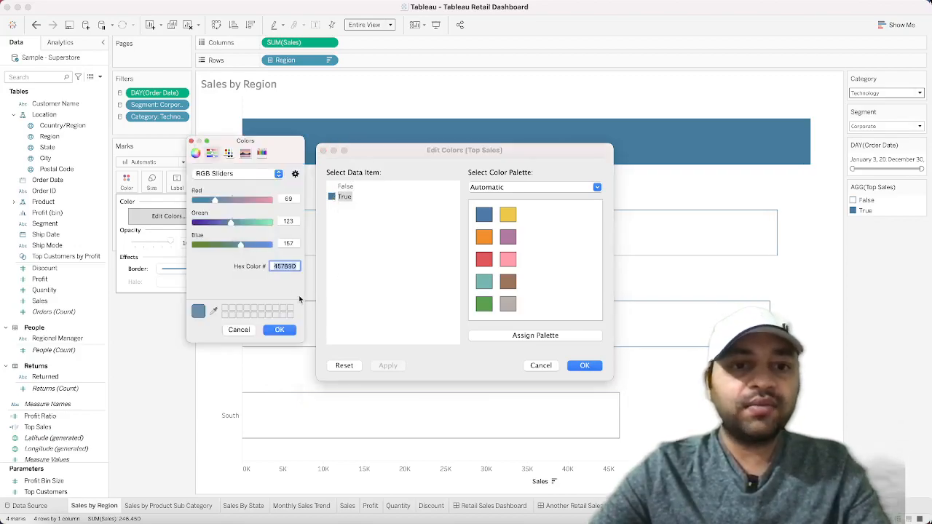
{"action": "left_click", "coordinate": [278, 267]}
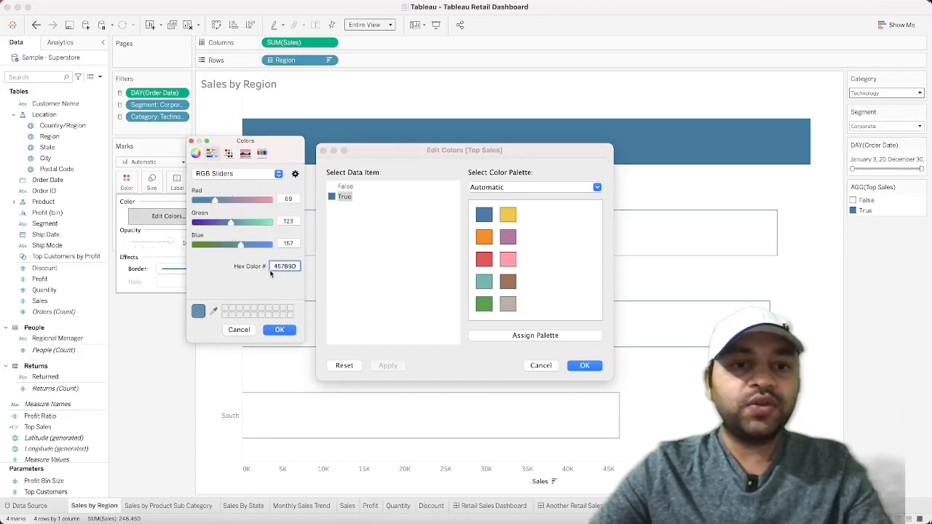
{"action": "left_click_drag", "start_coordinate": [273, 267], "coordinate": [301, 270]}
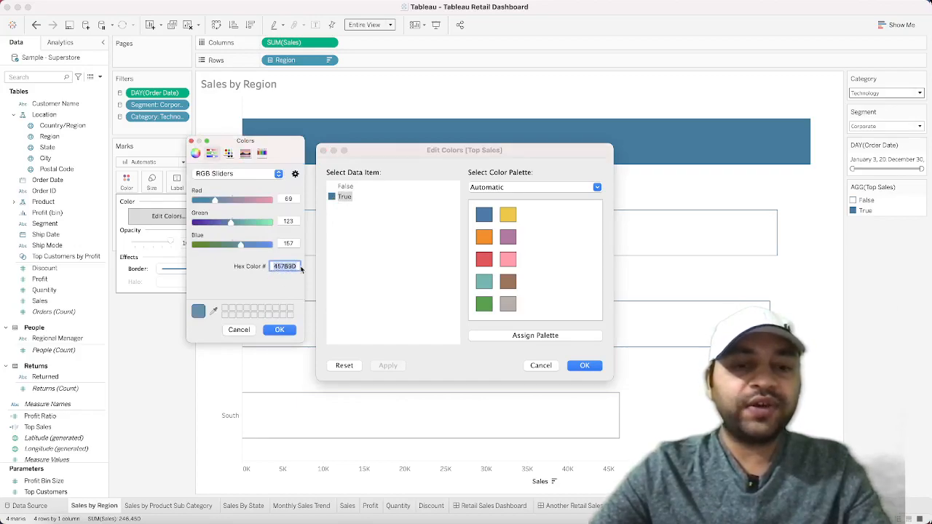
{"action": "left_click", "coordinate": [297, 267]}
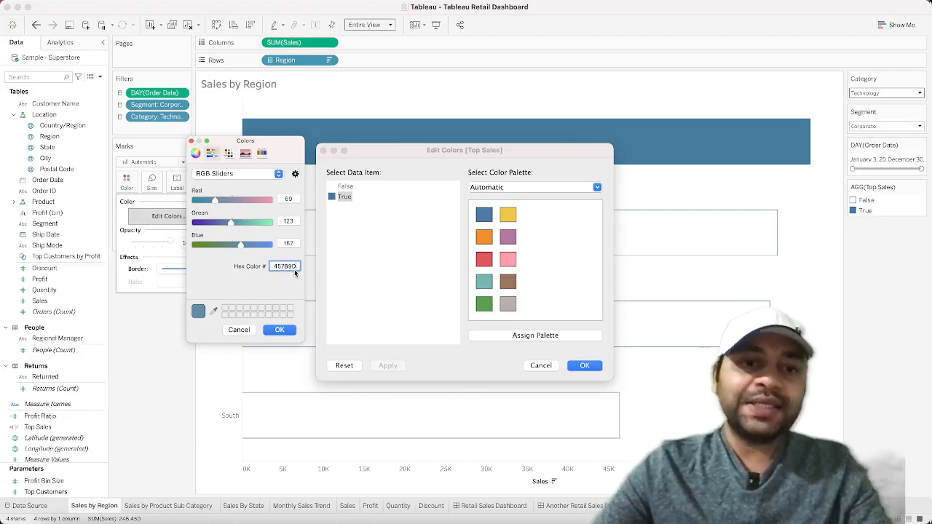
{"action": "left_click", "coordinate": [280, 330]}
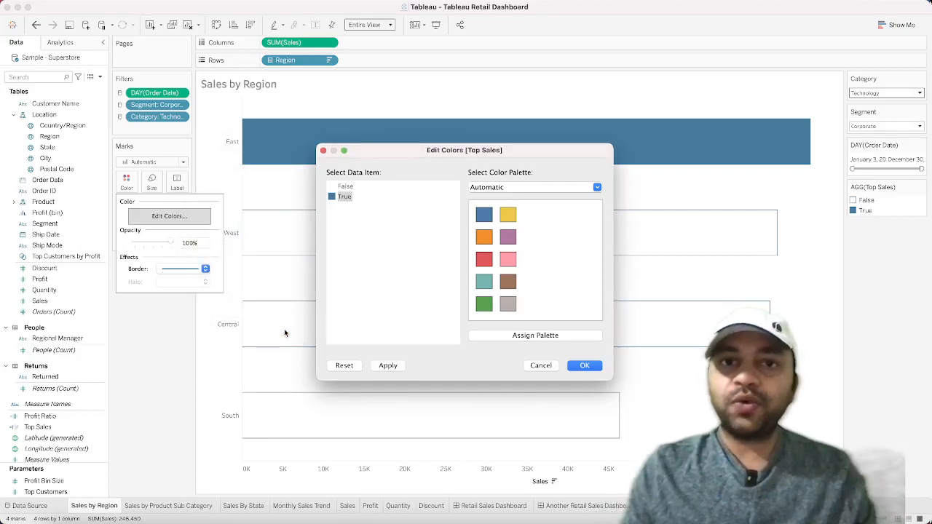
{"action": "left_click", "coordinate": [584, 367]}
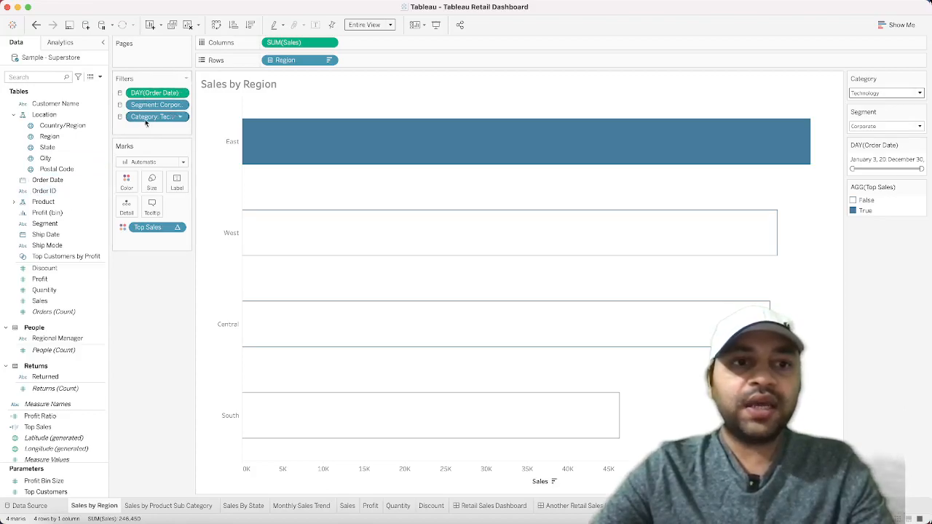
Review the Segment field and the source data table, and view the Sales by Product Sub Category sheet
{"action": "left_click", "coordinate": [78, 226]}
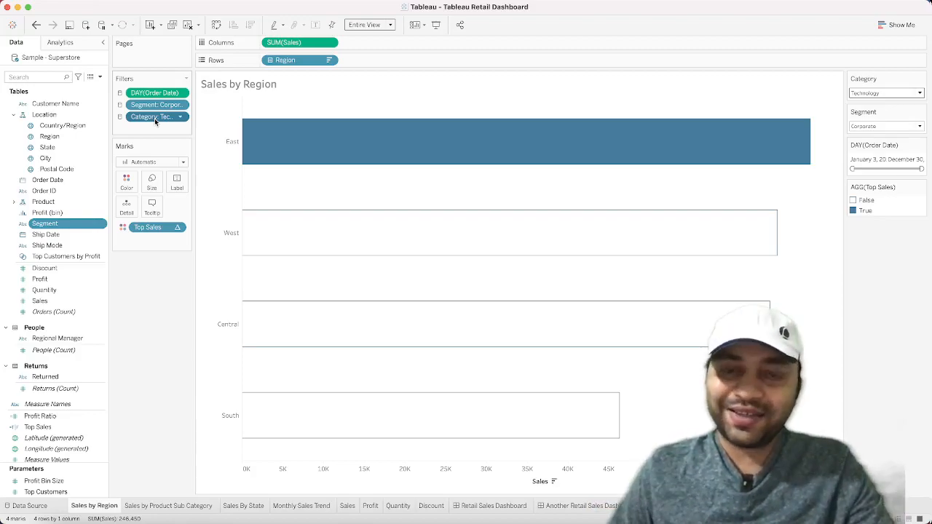
{"action": "left_click", "coordinate": [39, 507]}
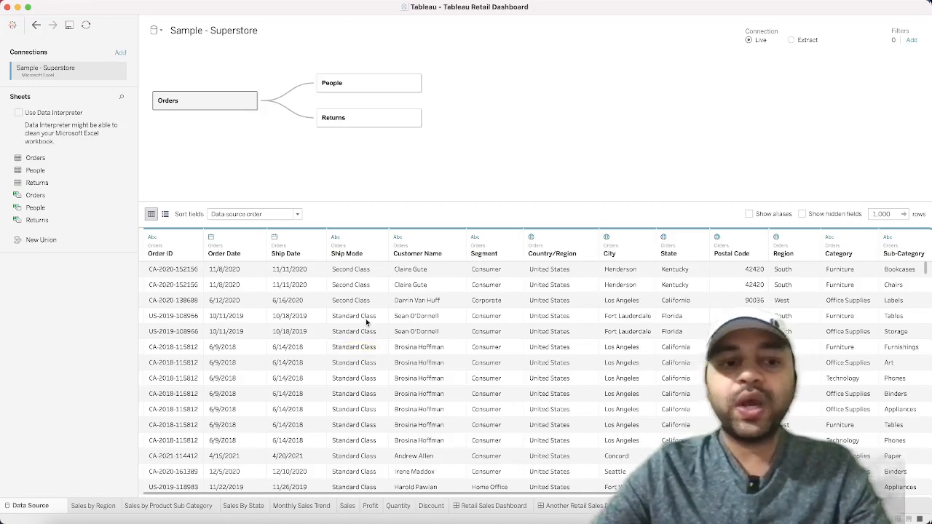
{"action": "left_click", "coordinate": [95, 506]}
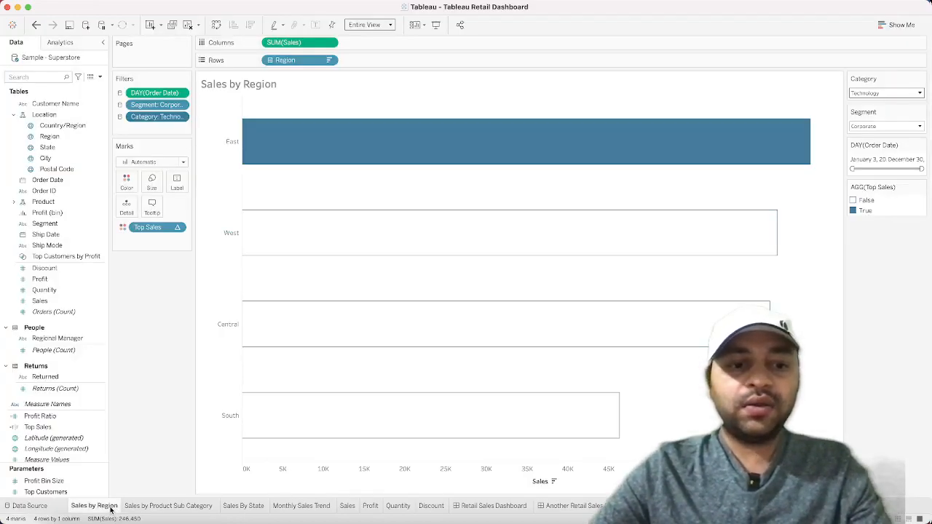
{"action": "mouse_move", "coordinate": [176, 503]}
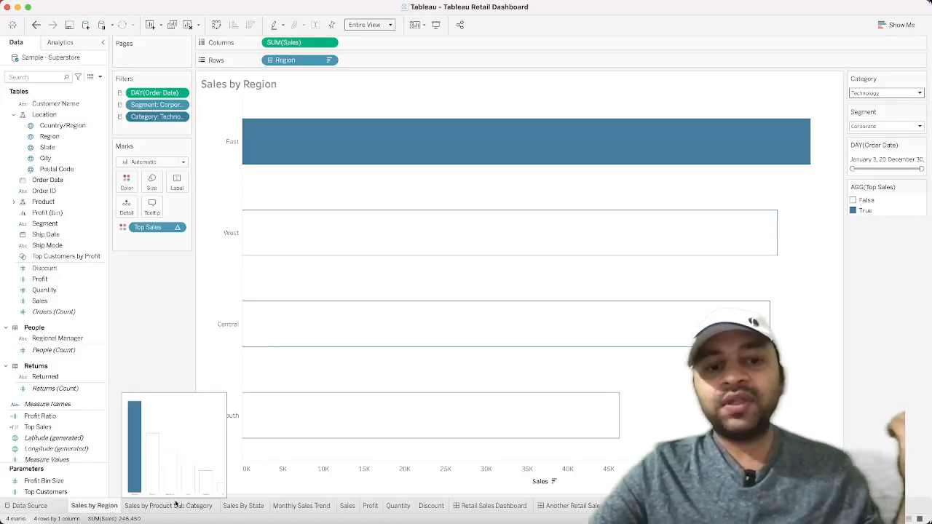
{"action": "left_click", "coordinate": [179, 507]}
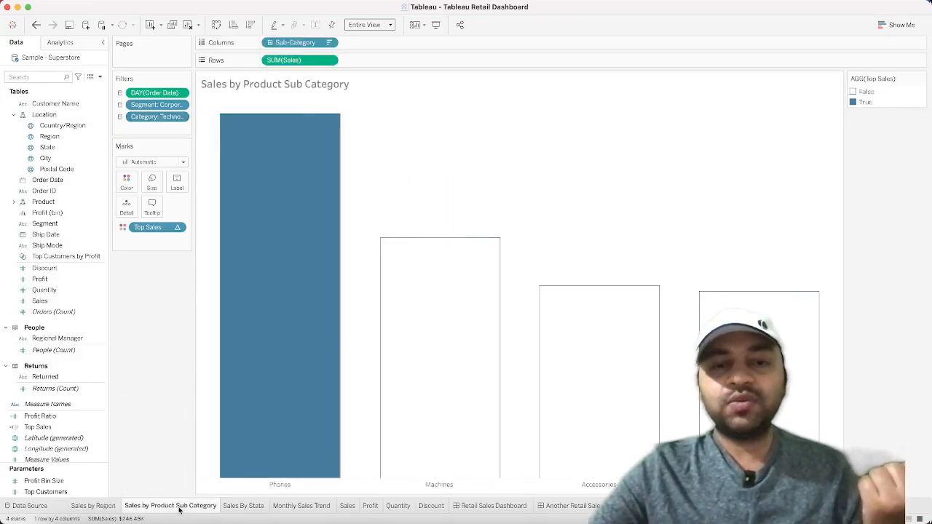
Compare the Sales by Region and Sales by Product Sub Category sheets, and view the Sales By State map
{"action": "left_click", "coordinate": [94, 506]}
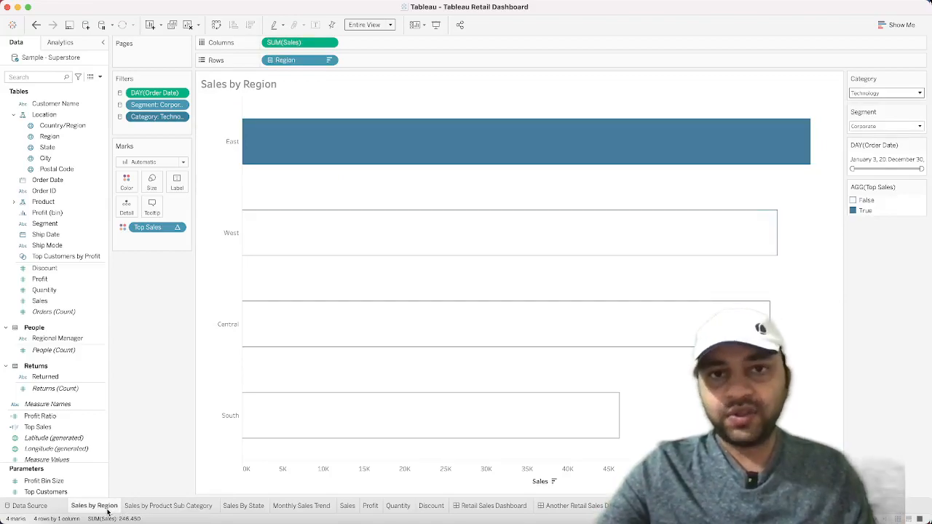
{"action": "left_click", "coordinate": [175, 507]}
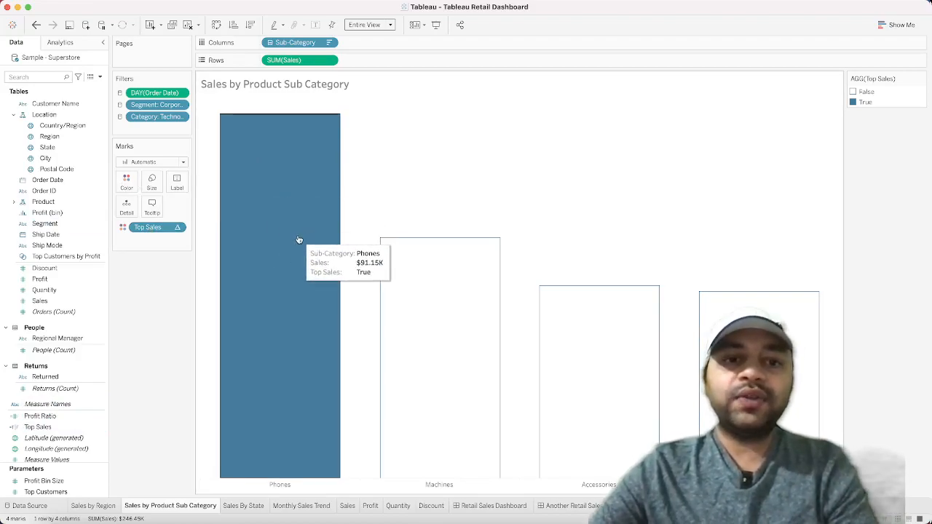
{"action": "left_click", "coordinate": [244, 506]}
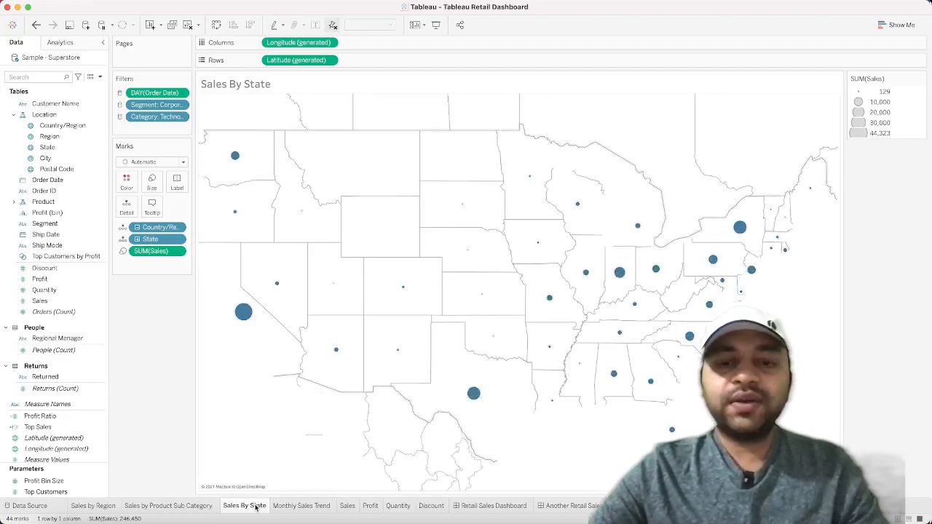
{"action": "mouse_move", "coordinate": [246, 312]}
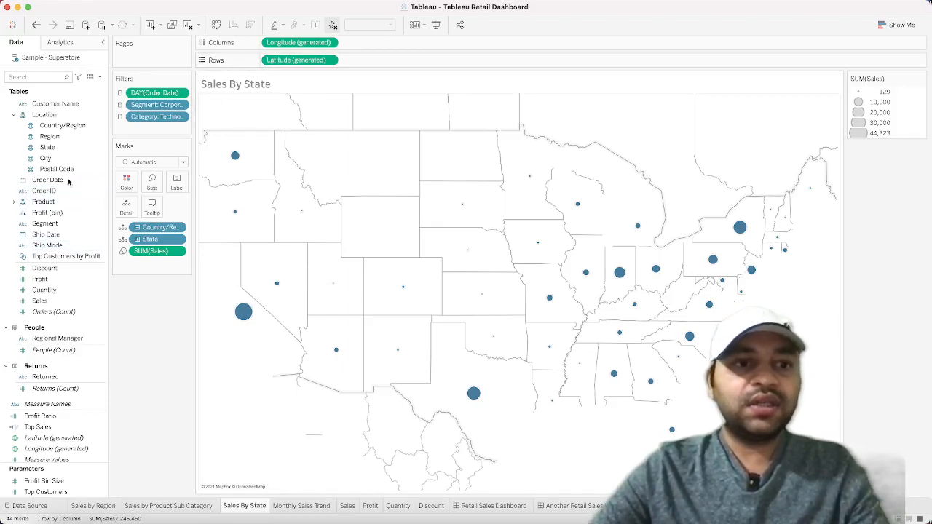
Select the State and Sales fields together and display the Show Me chart suggestions for the map
{"action": "left_click", "coordinate": [72, 149]}
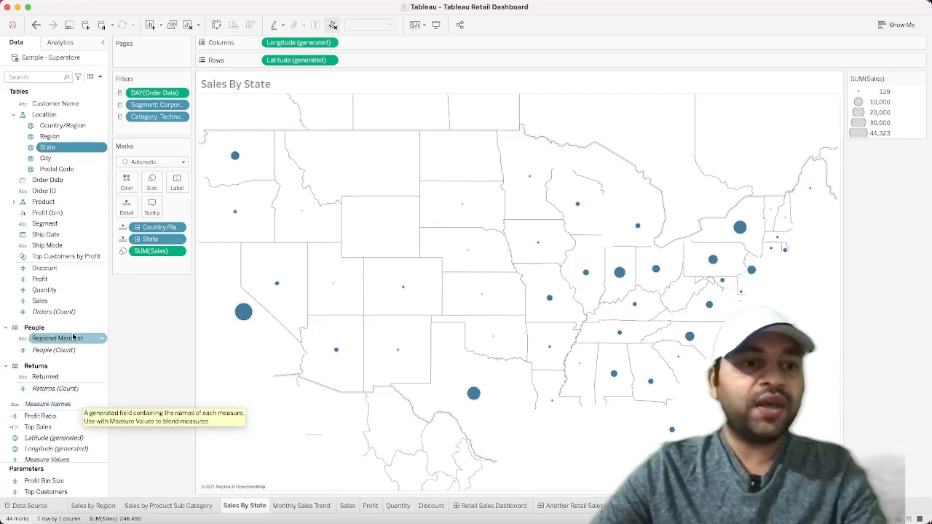
{"action": "left_click", "coordinate": [68, 300], "text": "super"}
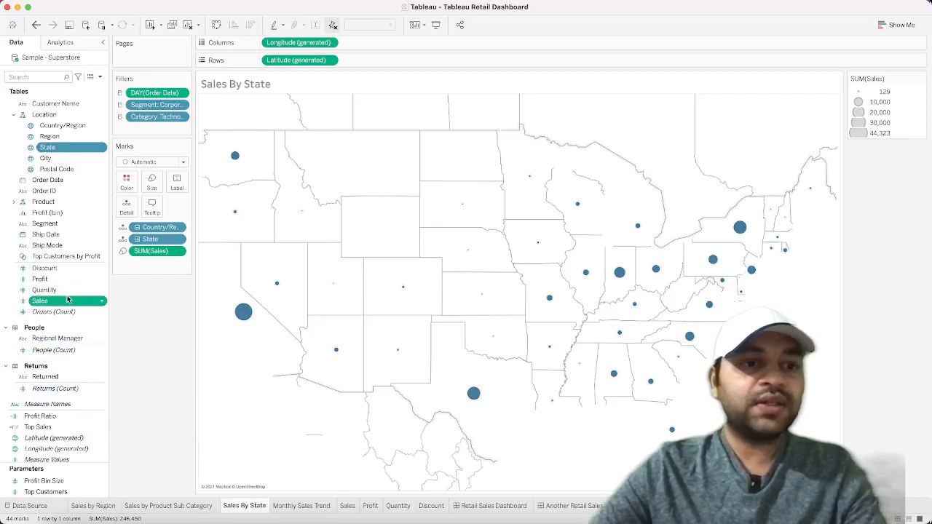
{"action": "left_click", "coordinate": [890, 27]}
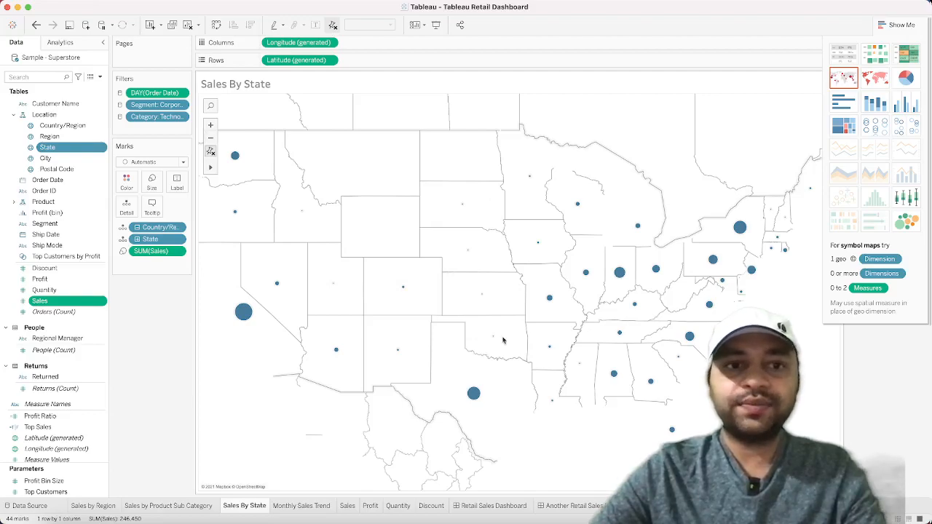
View the Monthly Sales Trend sheet, hide the Show Me suggestions, and examine the trend line's mark colour
{"action": "left_click", "coordinate": [309, 506]}
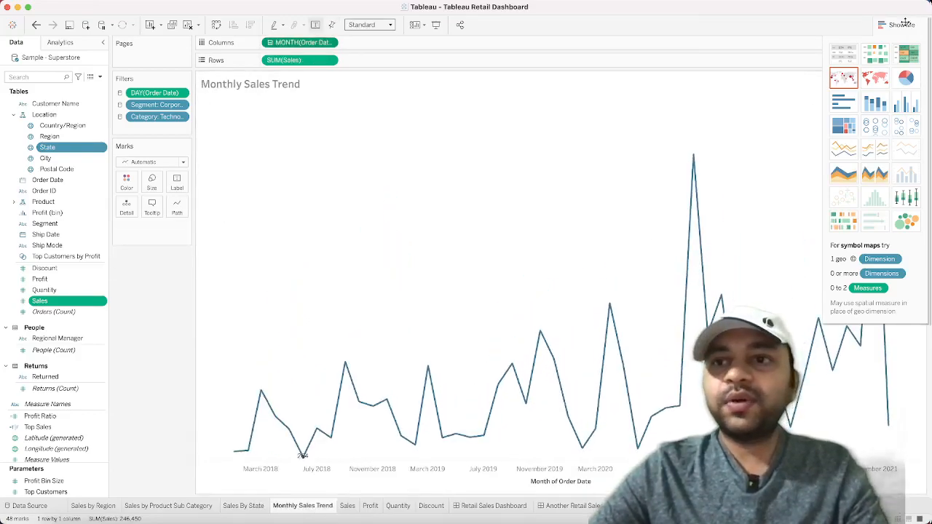
{"action": "left_click", "coordinate": [902, 24]}
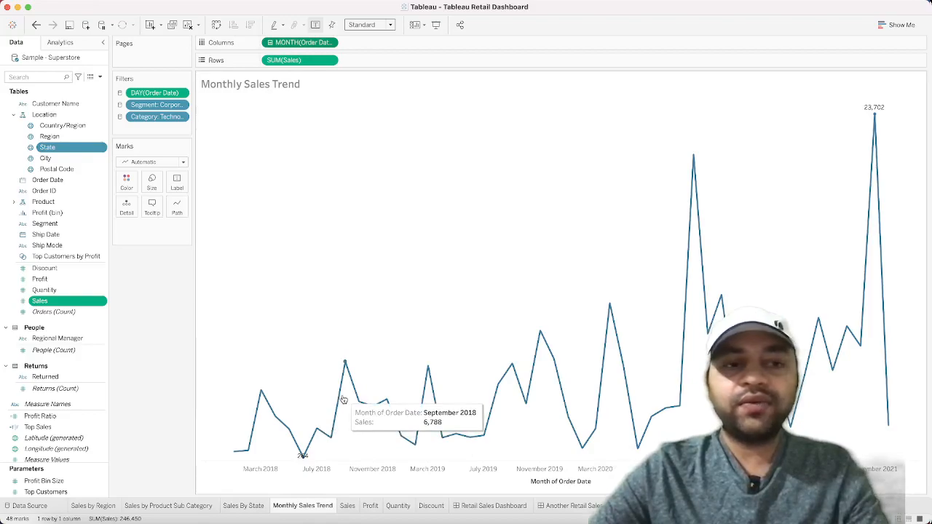
{"action": "left_click", "coordinate": [126, 182]}
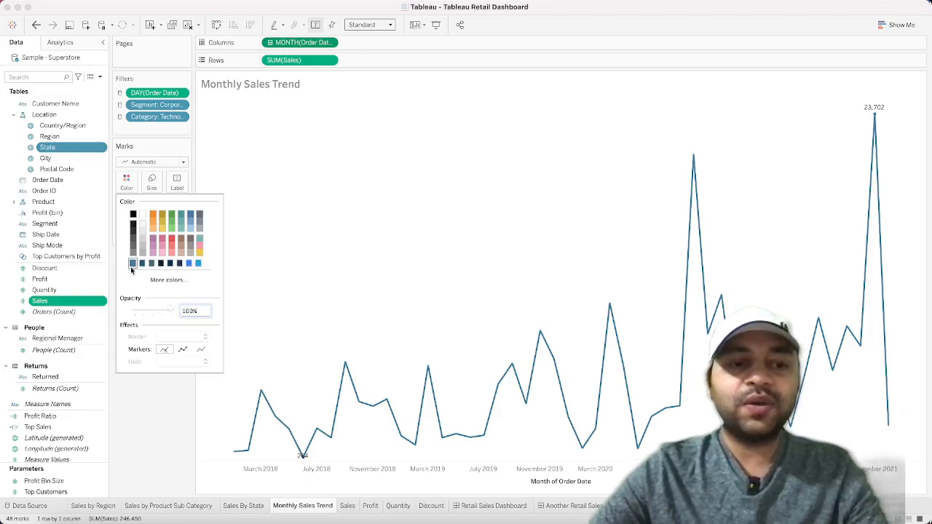
{"action": "left_click", "coordinate": [152, 441]}
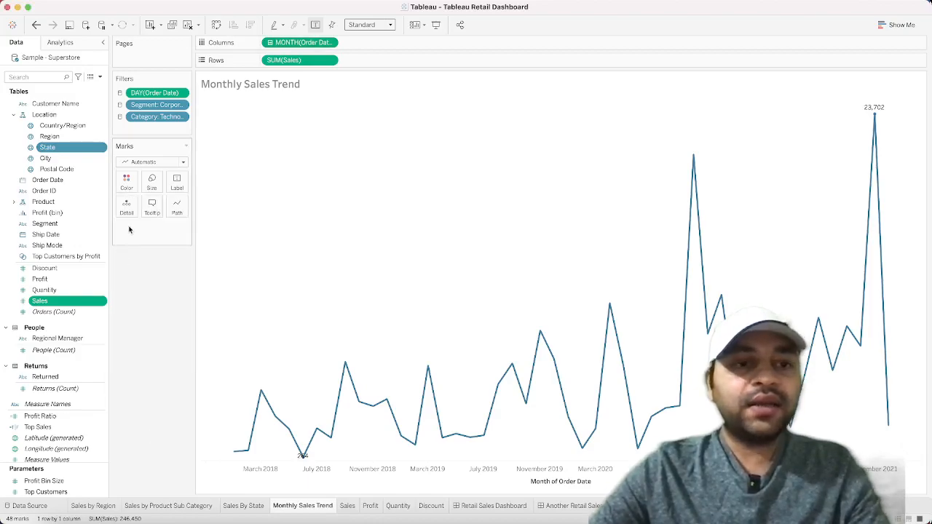
Examine the trend line's label settings, including the Min/Max marks to label and the minimum and maximum value options
{"action": "left_click", "coordinate": [178, 182]}
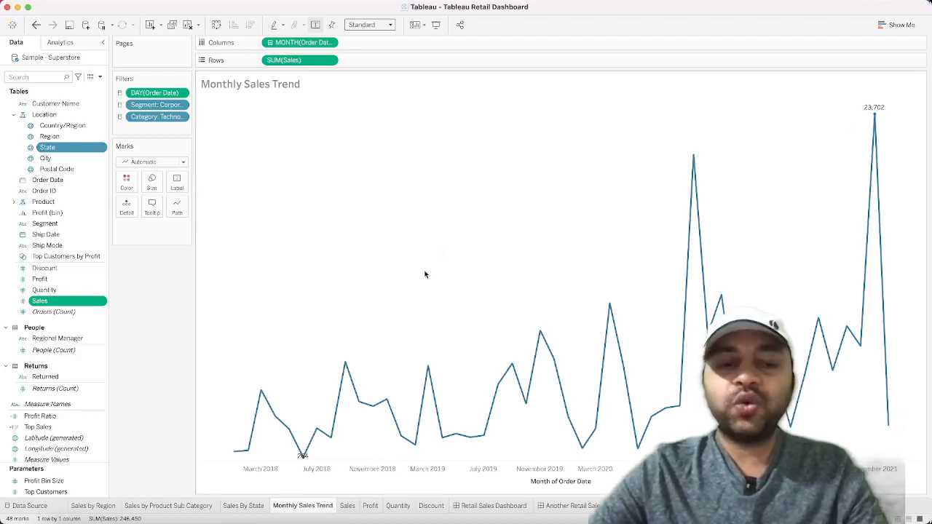
{"action": "left_click", "coordinate": [177, 182]}
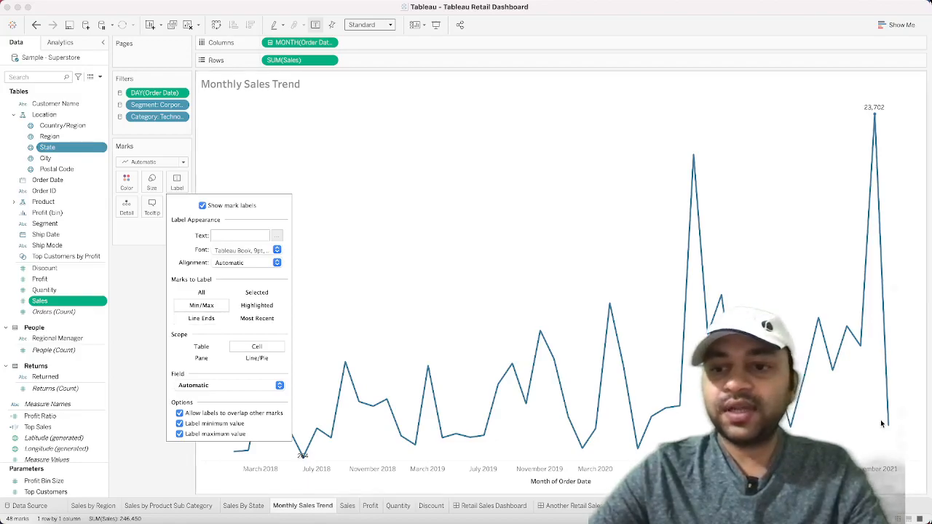
{"action": "left_click", "coordinate": [130, 372]}
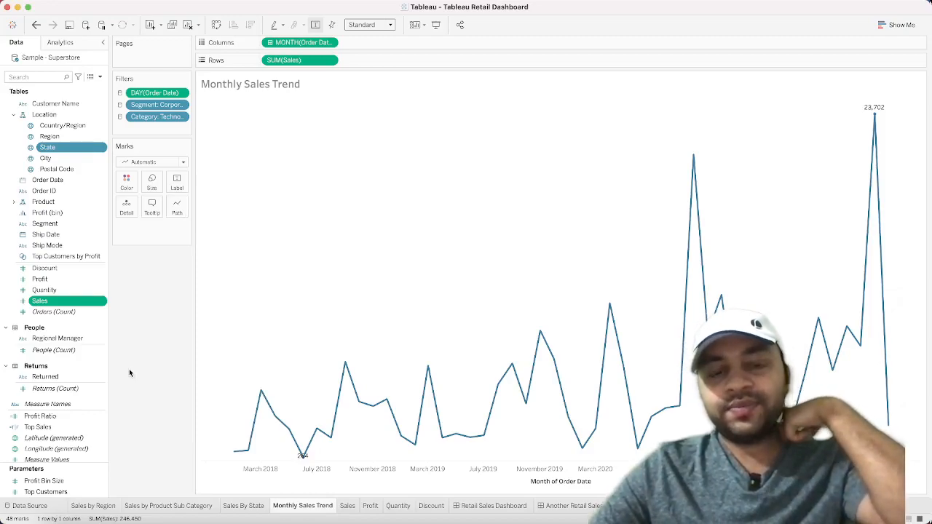
View the Sales sheet and open its SUM(Sales) text label in the Edit Label dialog
{"action": "left_click", "coordinate": [347, 506]}
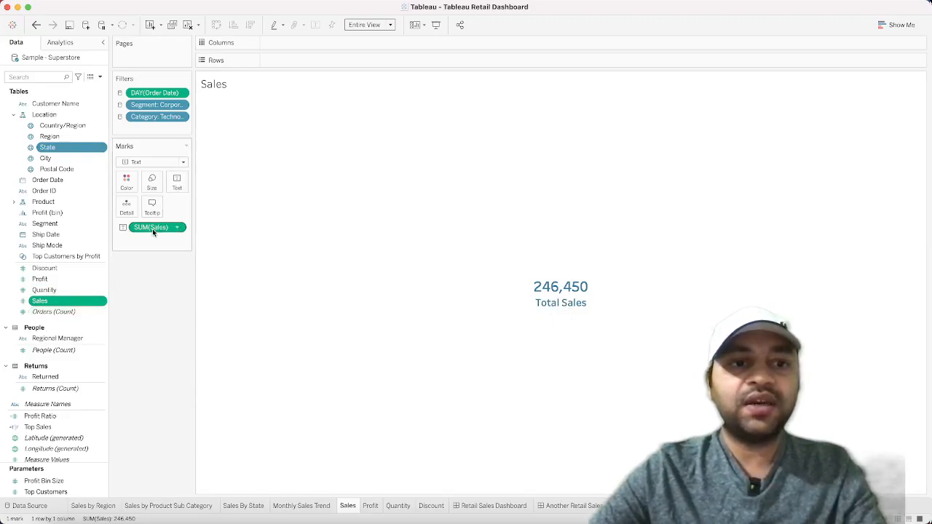
{"action": "mouse_move", "coordinate": [497, 313]}
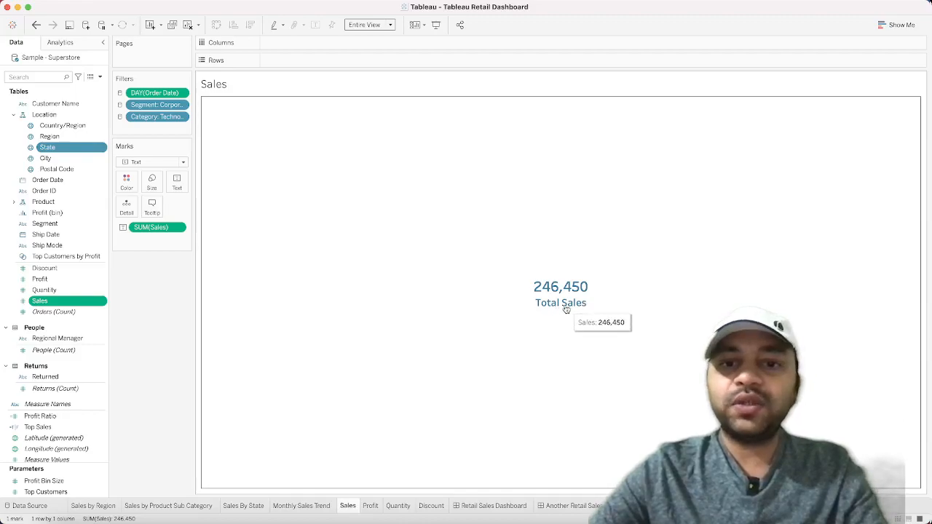
{"action": "left_click", "coordinate": [177, 186]}
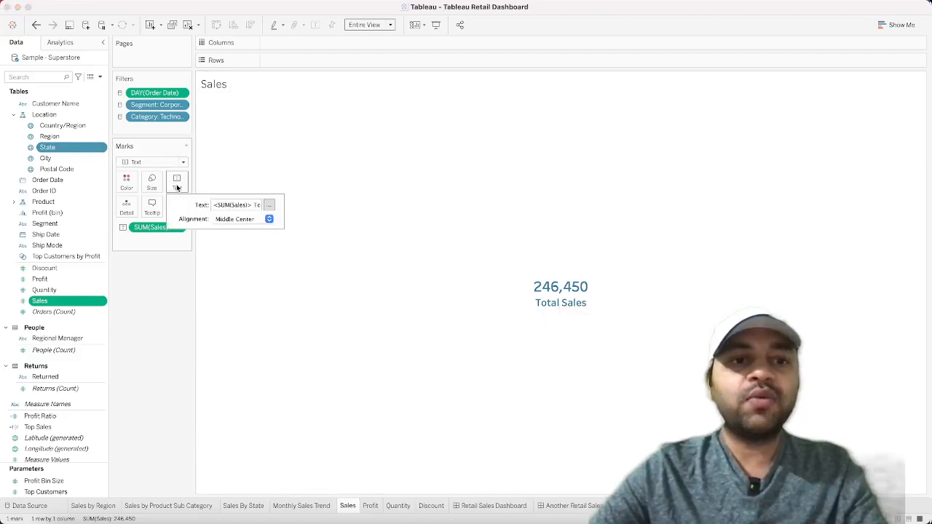
{"action": "left_click", "coordinate": [269, 205]}
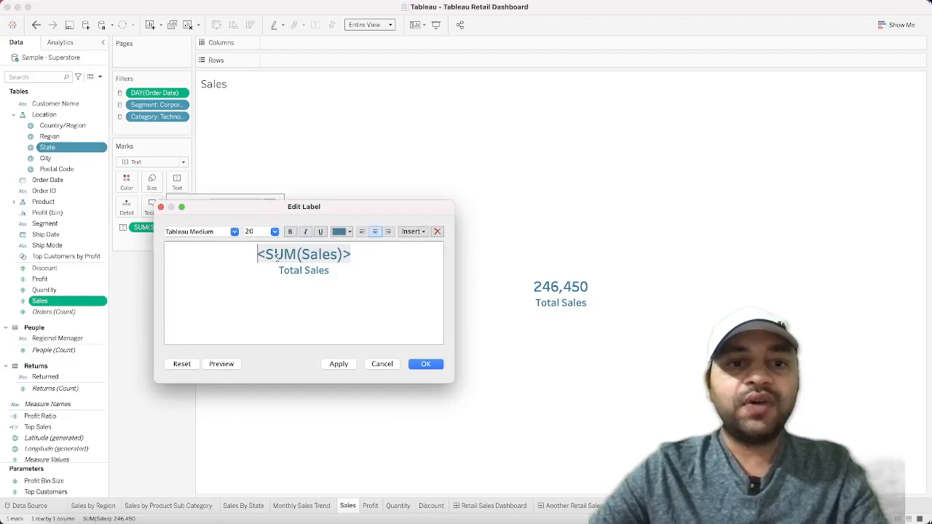
Examine the font size and colour of the <SUM(Sales)> and Total Sales label lines, and close the label editor
{"action": "left_click_drag", "start_coordinate": [279, 271], "coordinate": [329, 270]}
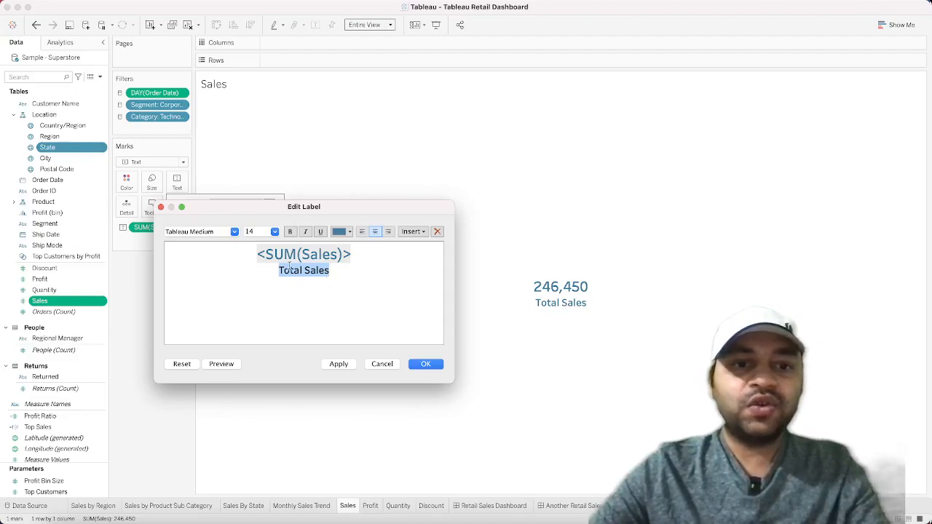
{"action": "left_click_drag", "start_coordinate": [260, 254], "coordinate": [349, 249]}
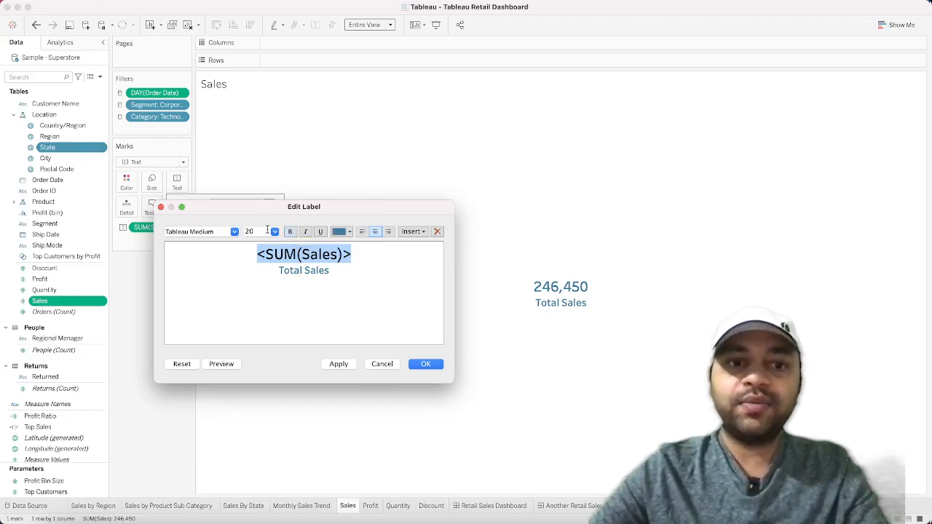
{"action": "left_click", "coordinate": [350, 231]}
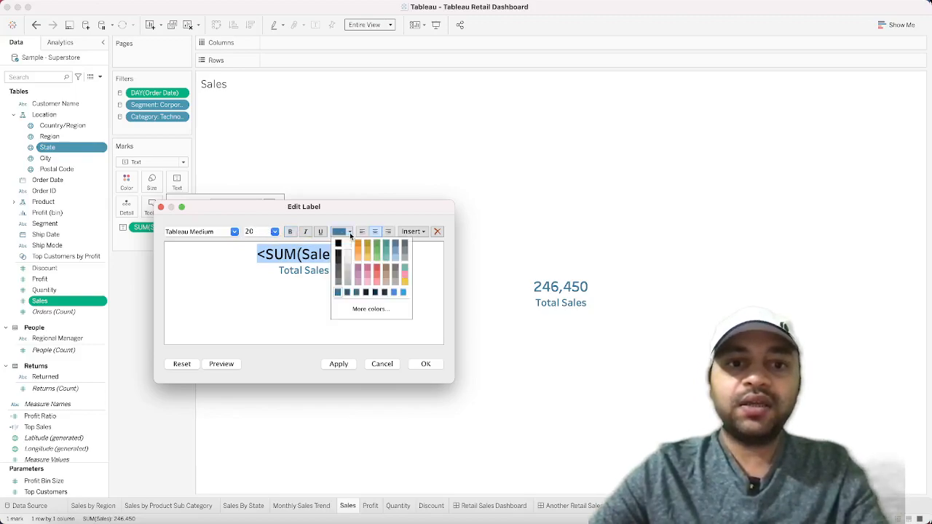
{"action": "left_click", "coordinate": [292, 287]}
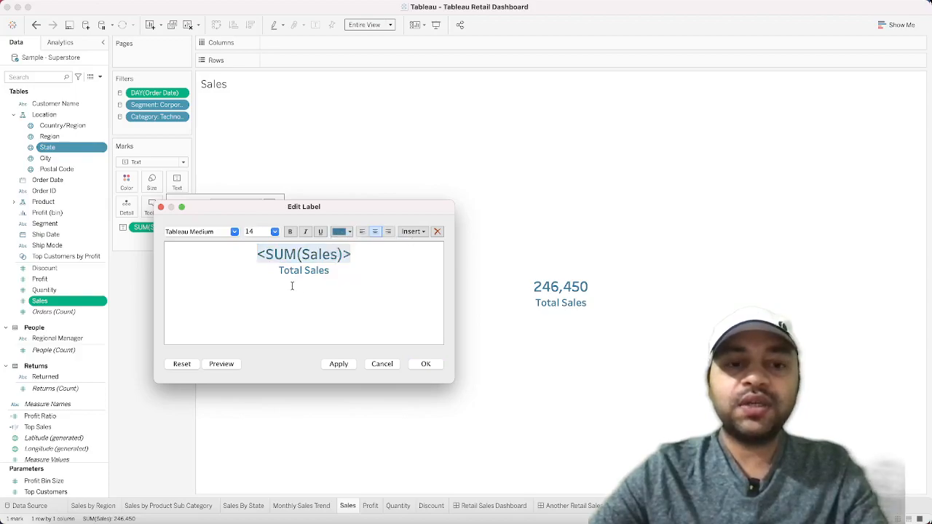
{"action": "left_click_drag", "start_coordinate": [280, 272], "coordinate": [332, 271]}
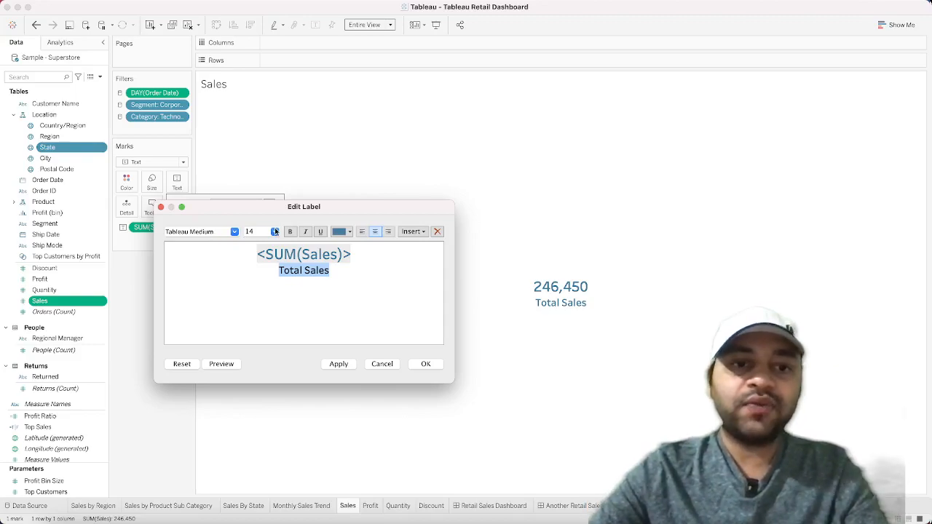
{"action": "left_click", "coordinate": [425, 364]}
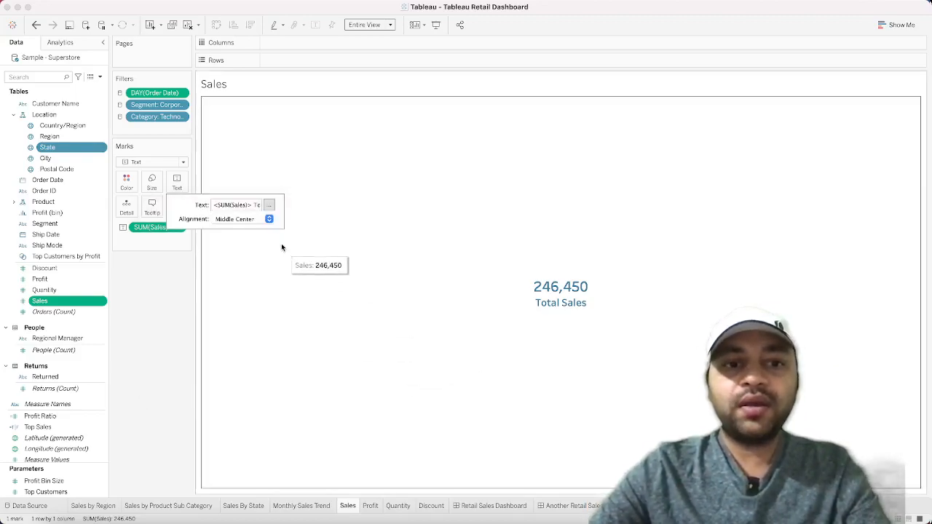
Check the label's alignment setting and fit the Sales sheet to Entire View
{"action": "left_click", "coordinate": [268, 219]}
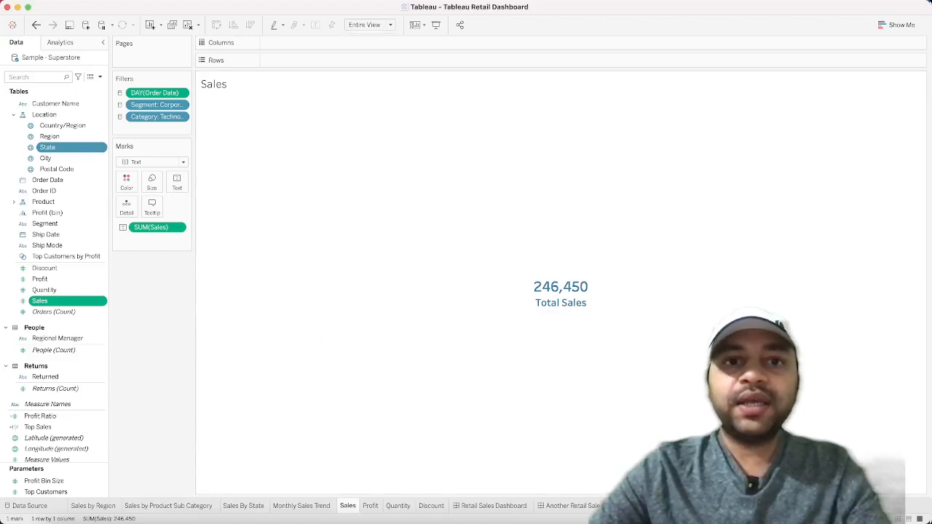
{"action": "left_click", "coordinate": [391, 25]}
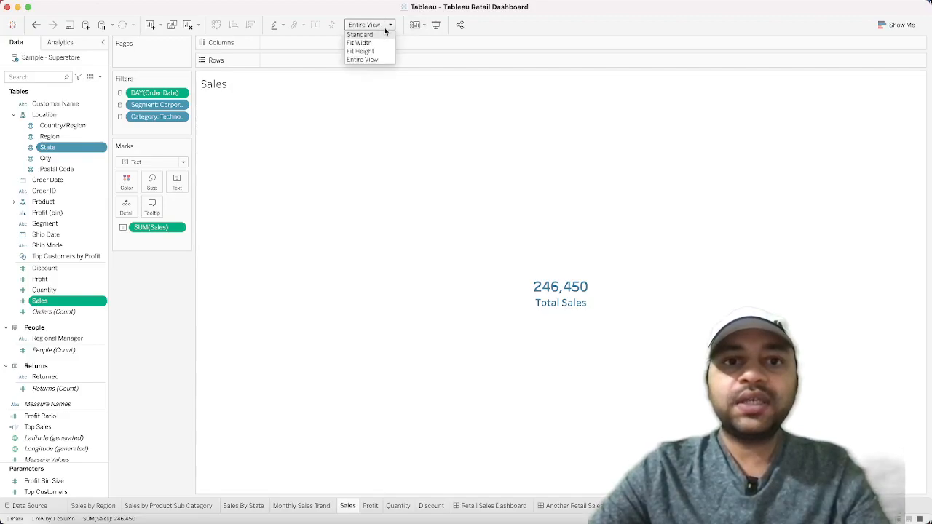
{"action": "left_click", "coordinate": [382, 58]}
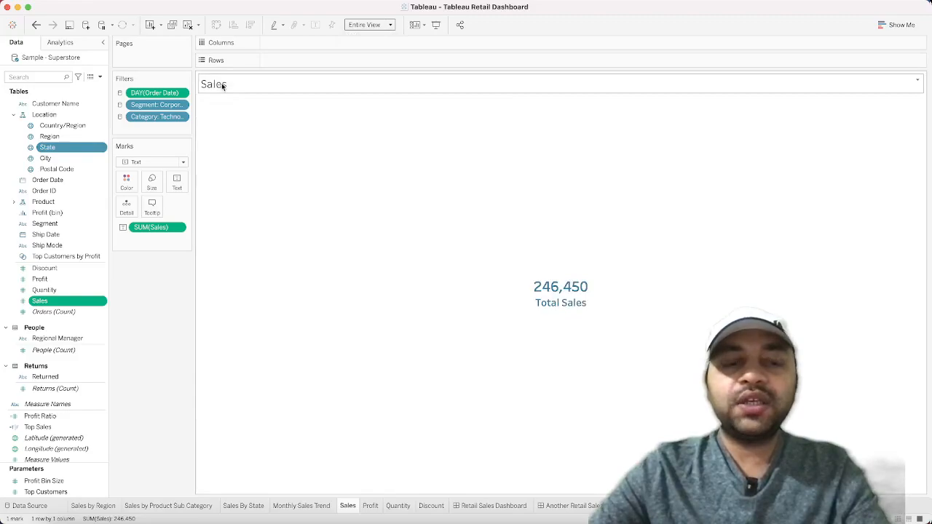
Go back through the chart sheets to Sales by Region and examine its <Sheet Name> title formatting, cancelling the title editor
{"action": "left_click", "coordinate": [309, 512]}
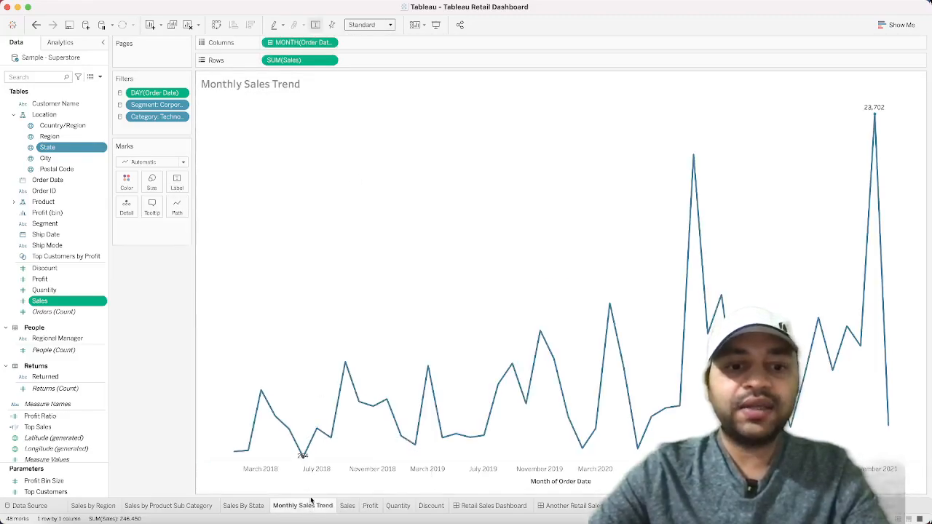
{"action": "left_click", "coordinate": [245, 508]}
{"action": "left_click", "coordinate": [199, 506]}
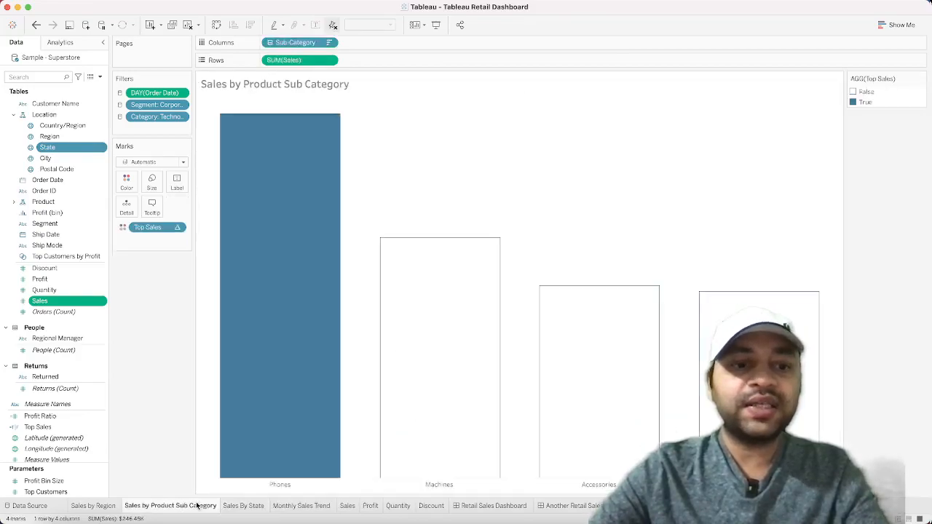
{"action": "left_click", "coordinate": [110, 508]}
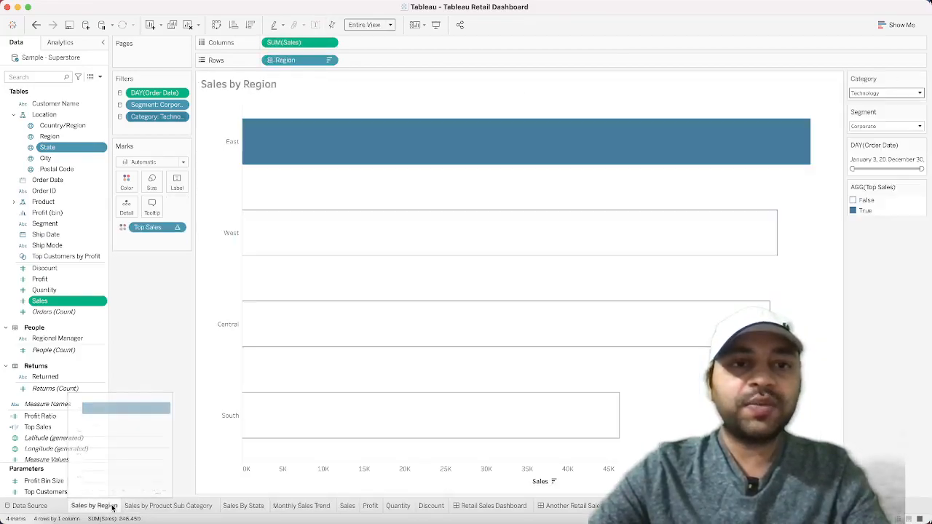
{"action": "double_click", "coordinate": [261, 89]}
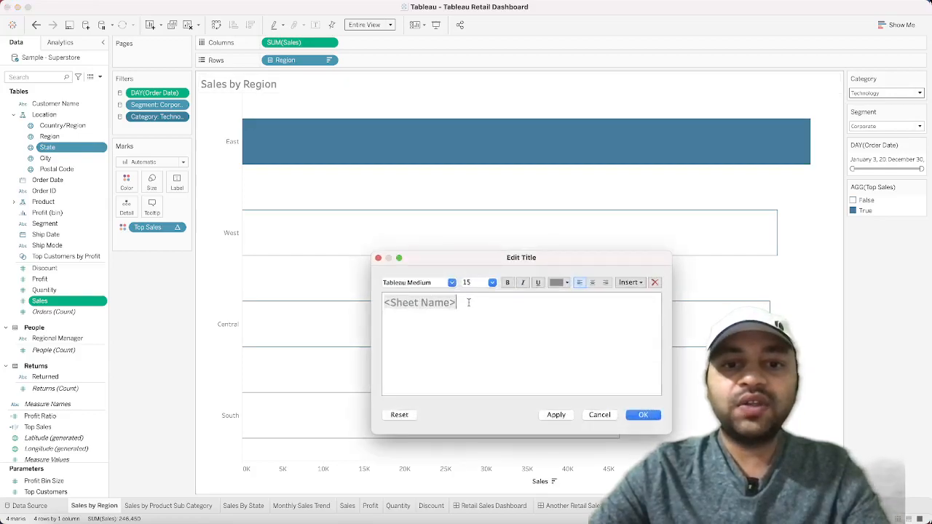
{"action": "left_click_drag", "start_coordinate": [471, 302], "coordinate": [386, 301]}
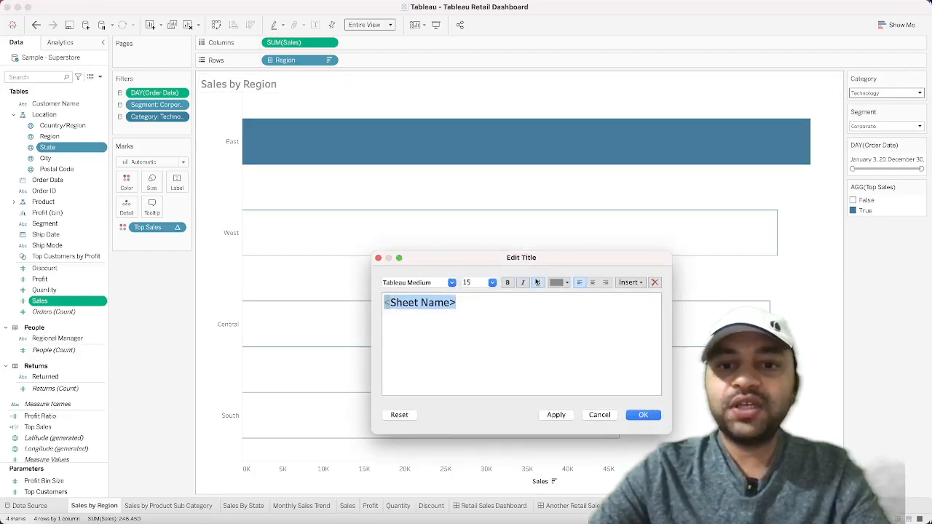
{"action": "left_click", "coordinate": [601, 415]}
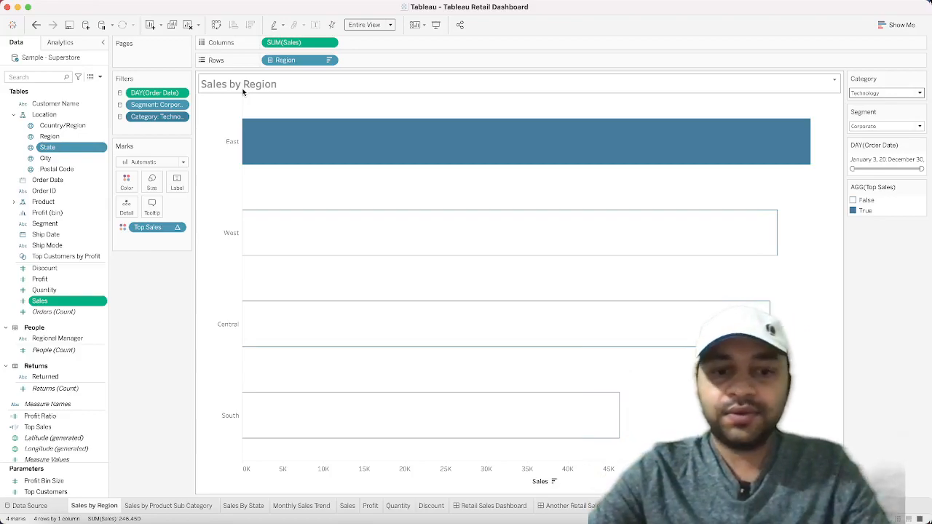
View the Profit sheet and return to the Sales sheet to compare the two total figures' layouts
{"action": "left_click", "coordinate": [375, 507]}
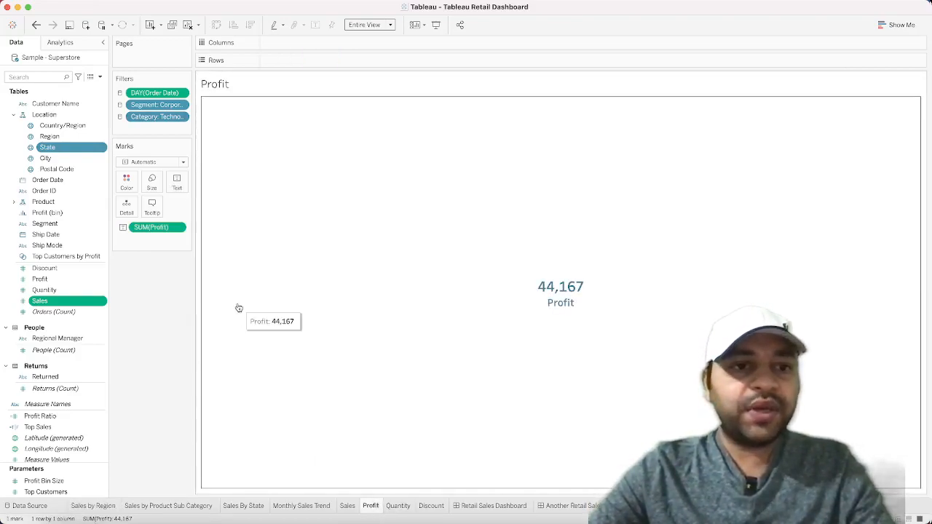
{"action": "left_click", "coordinate": [348, 508]}
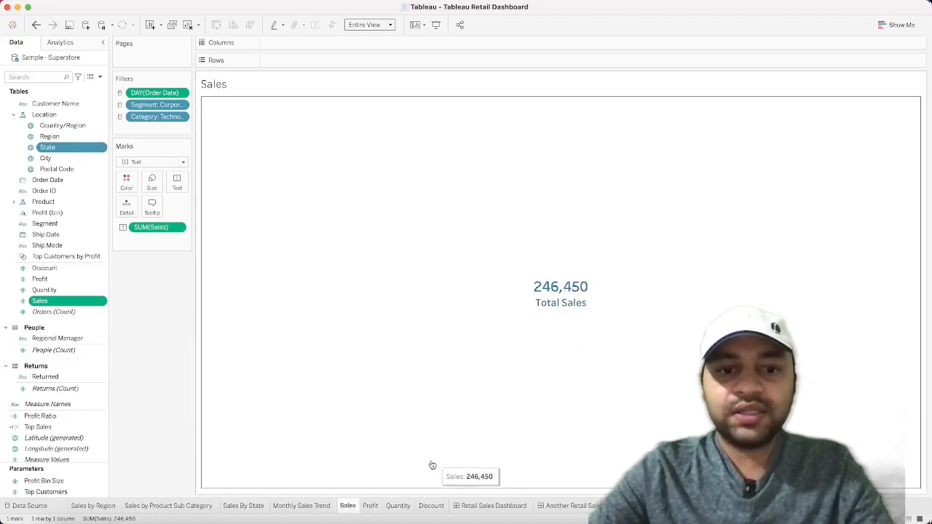
Review the Profit, Quantity and Discount sheets, and check the aggregation options of the Discount measure without changing them
{"action": "left_click", "coordinate": [371, 507]}
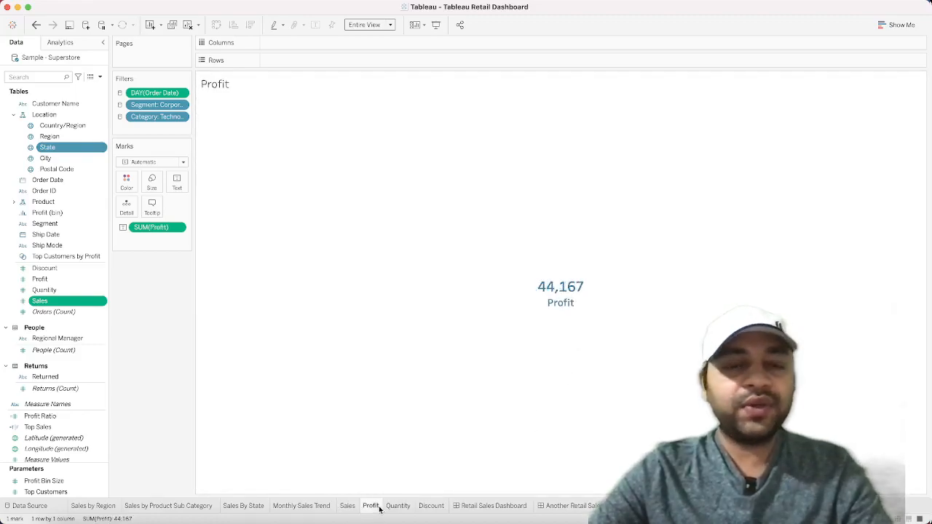
{"action": "left_click", "coordinate": [405, 510]}
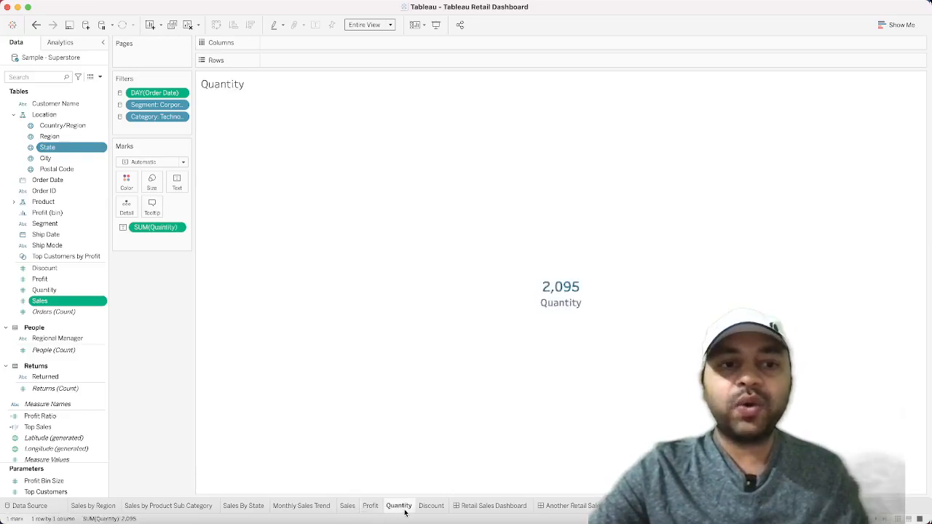
{"action": "left_click", "coordinate": [440, 508]}
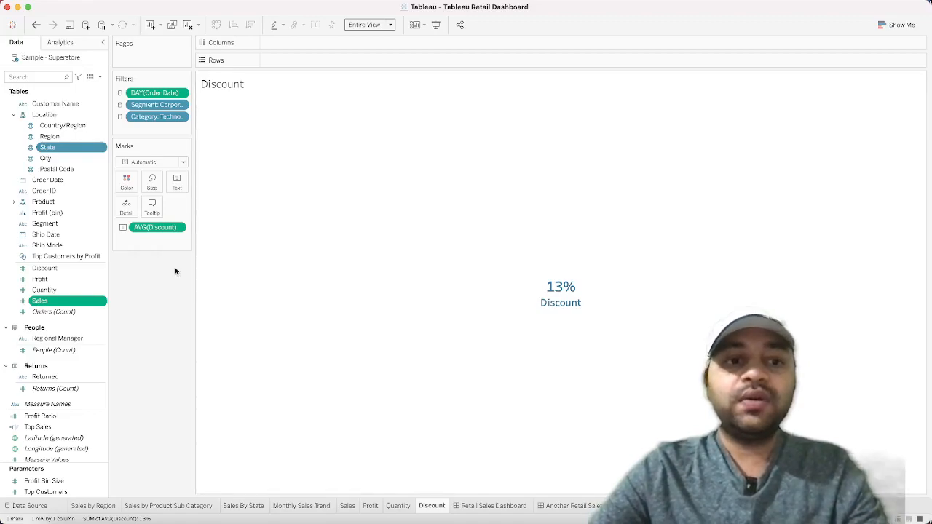
{"action": "left_click", "coordinate": [180, 228]}
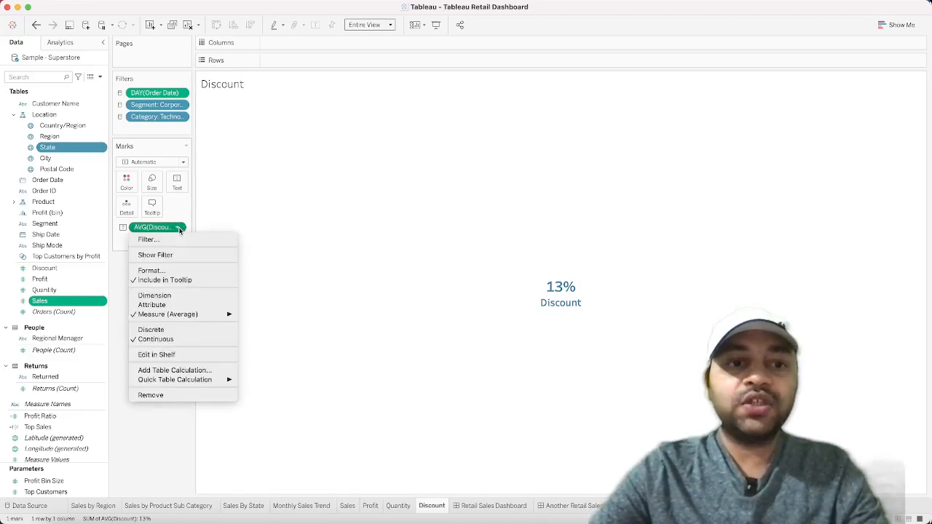
{"action": "mouse_move", "coordinate": [208, 314]}
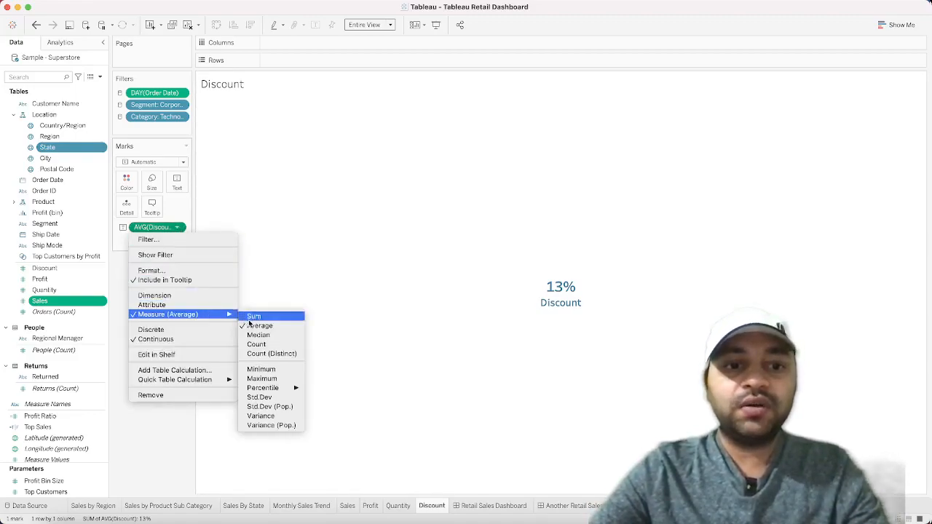
{"action": "left_click", "coordinate": [439, 405]}
Look at the two existing dashboards and delete Another Retail Sales Dashboard
{"action": "left_click", "coordinate": [488, 507]}
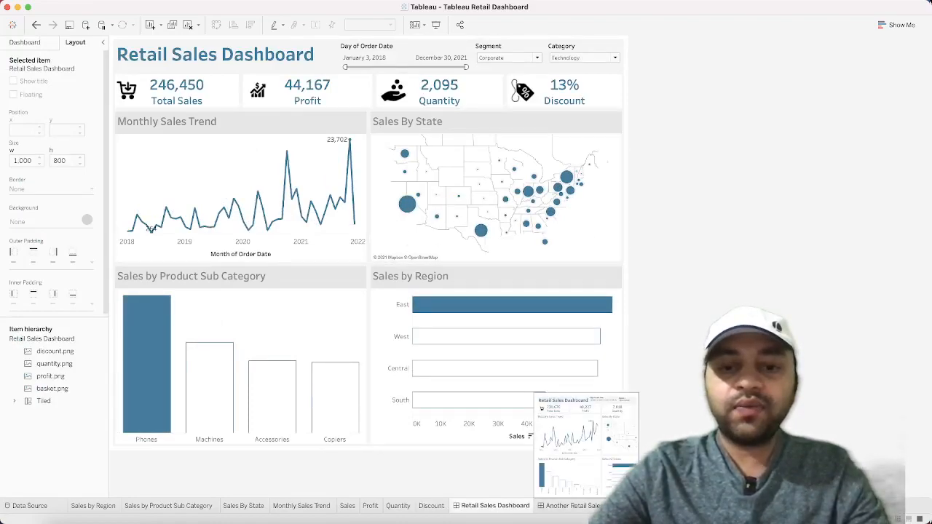
{"action": "left_click", "coordinate": [572, 506]}
{"action": "right_click", "coordinate": [604, 505]}
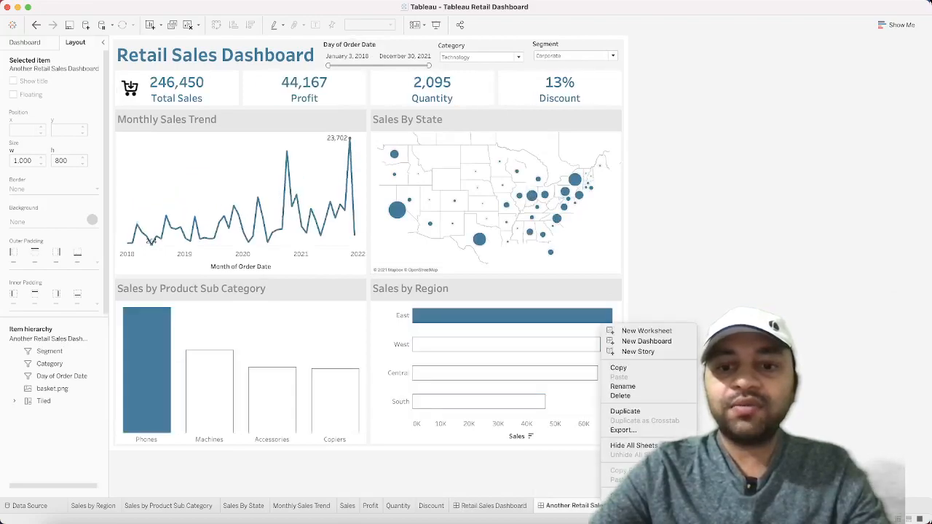
{"action": "left_click", "coordinate": [657, 399]}
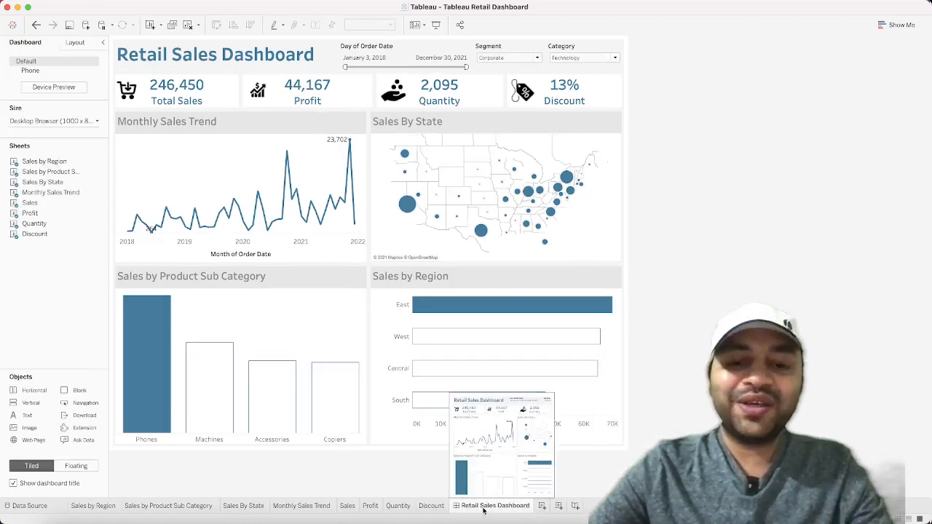
Create a new dashboard and name it New Retail Sales Dashboard
{"action": "left_click", "coordinate": [559, 506]}
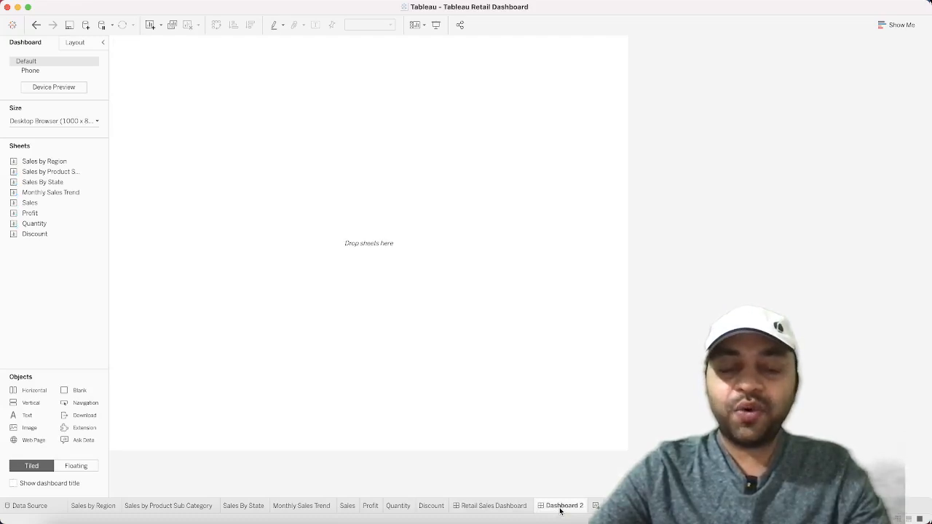
{"action": "double_click", "coordinate": [560, 507]}
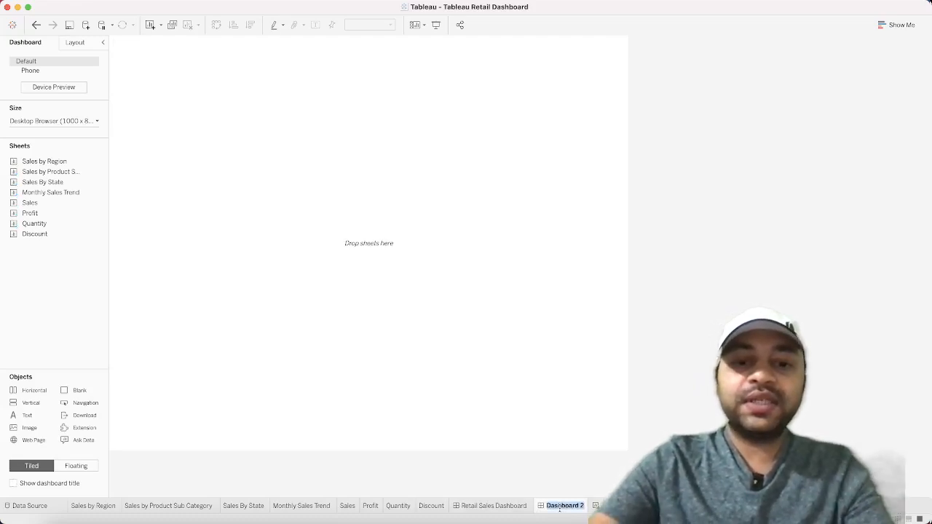
{"action": "type", "text": "New Retail Sales Da"}
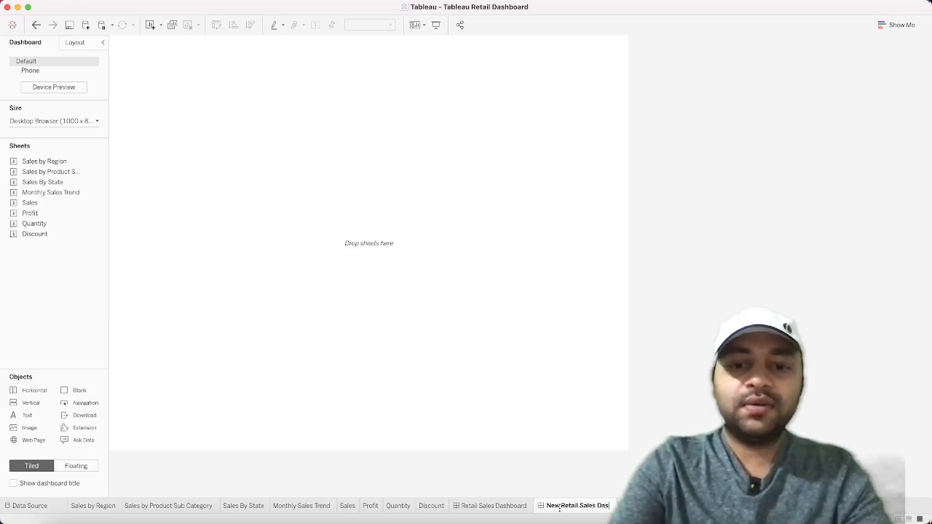
{"action": "double_click", "coordinate": [560, 509]}
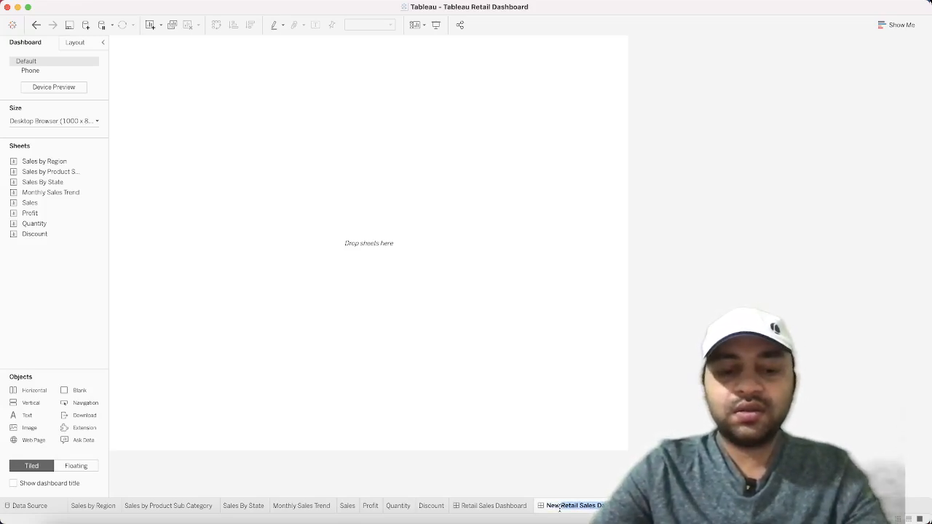
{"action": "left_click", "coordinate": [516, 376]}
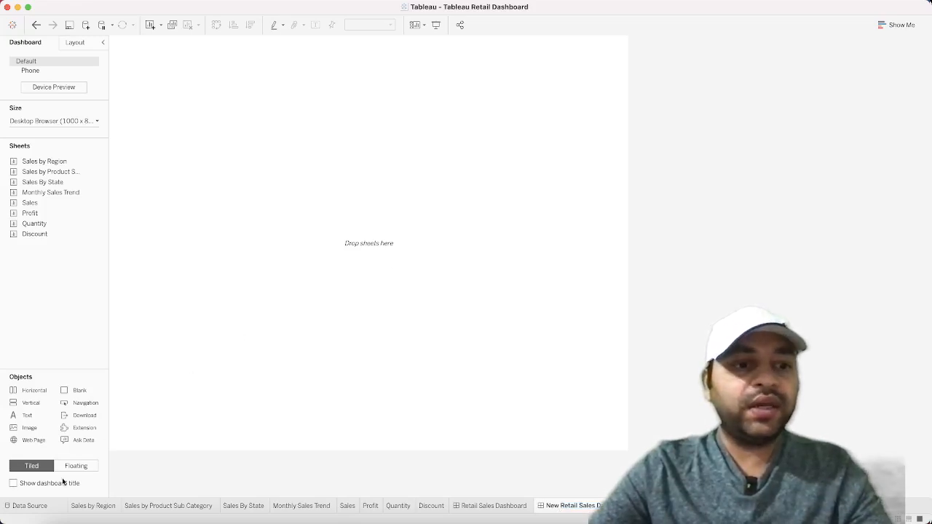
Show the dashboard title and replace its <Sheet Name> text with Retail Sales Dashboard
{"action": "left_click", "coordinate": [25, 484]}
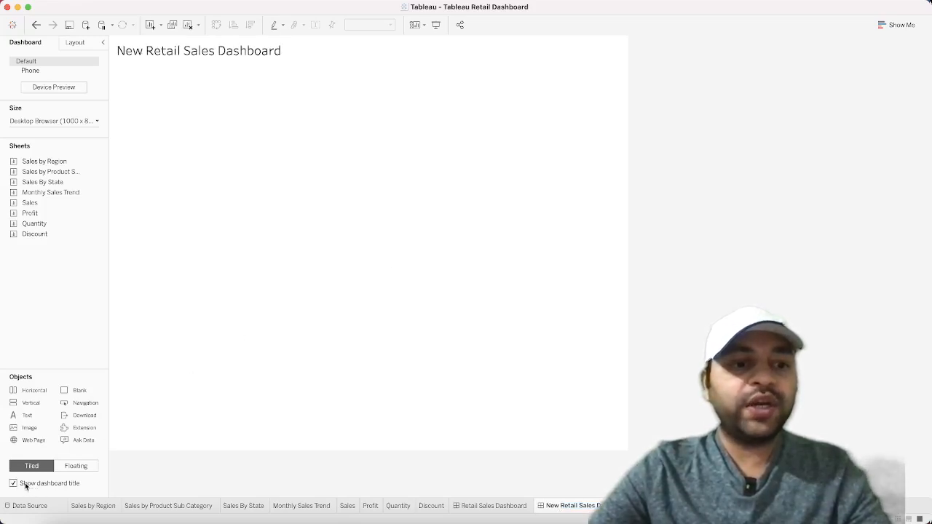
{"action": "double_click", "coordinate": [218, 53]}
{"action": "key", "text": "super+a"}
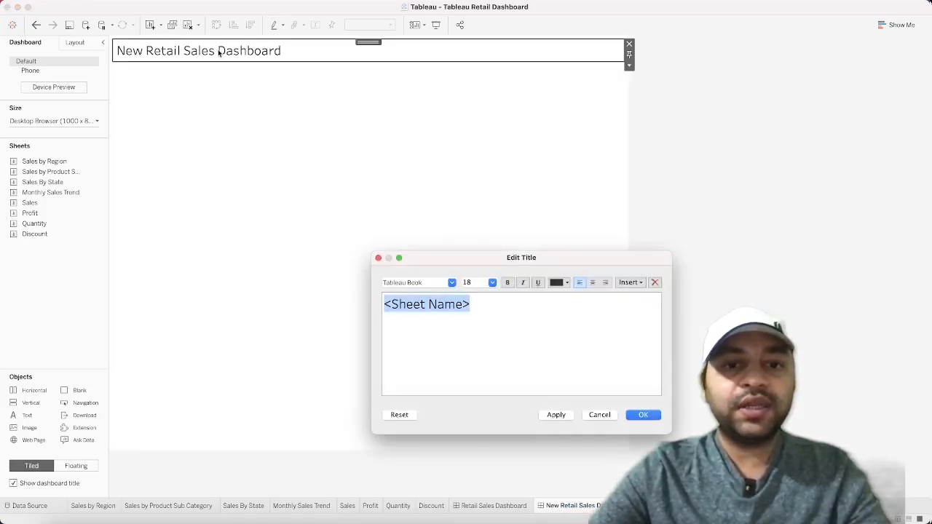
{"action": "type", "text": "Retail Sales Dashboard"}
Format the whole dashboard title as bold Tableau Medium, size 26, in blue, and apply the change
{"action": "key", "text": "super+a"}
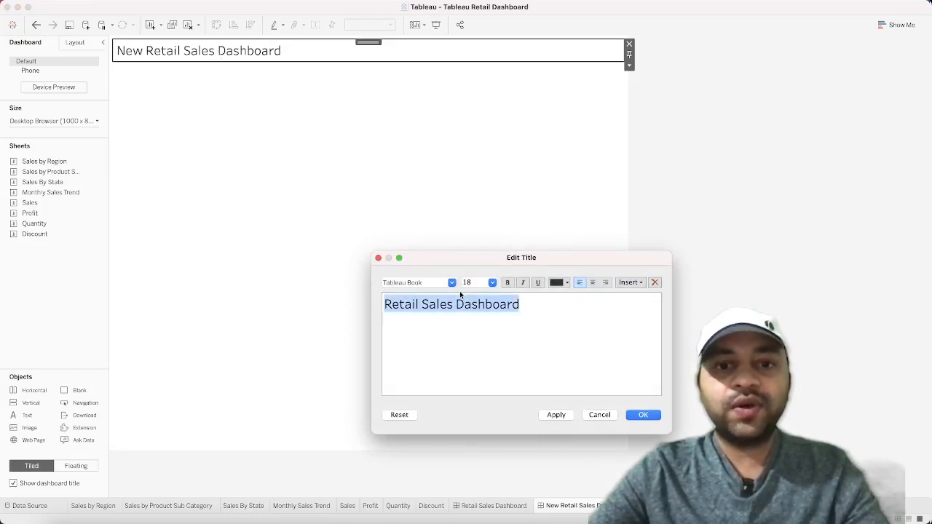
{"action": "left_click", "coordinate": [491, 281]}
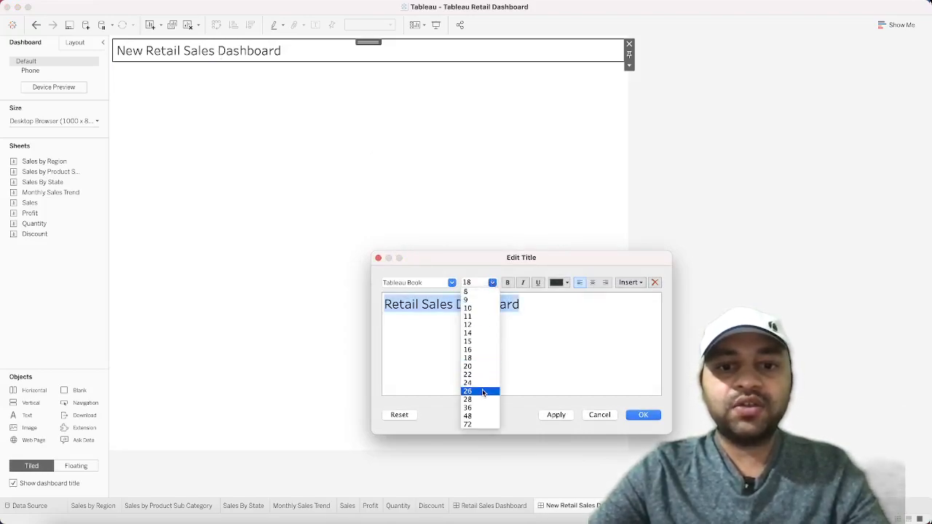
{"action": "left_click", "coordinate": [481, 390]}
{"action": "left_click", "coordinate": [507, 282]}
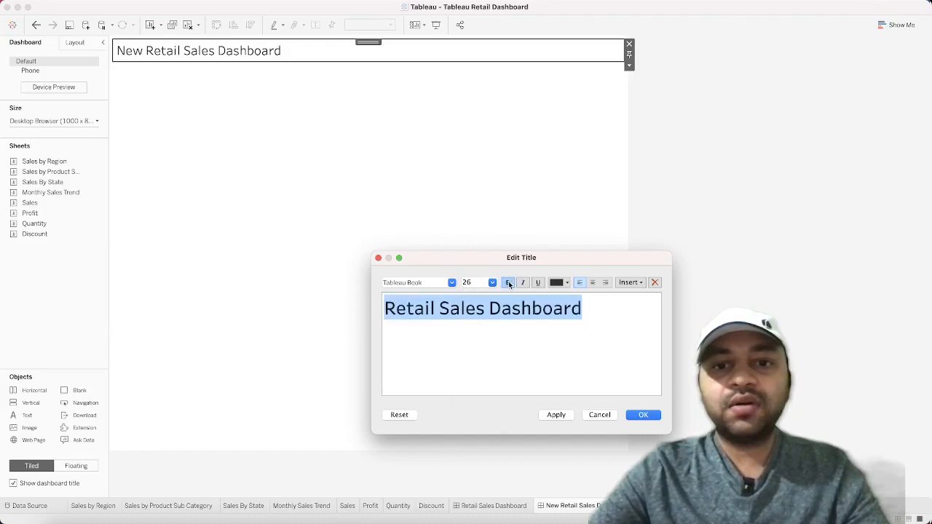
{"action": "left_click", "coordinate": [452, 283]}
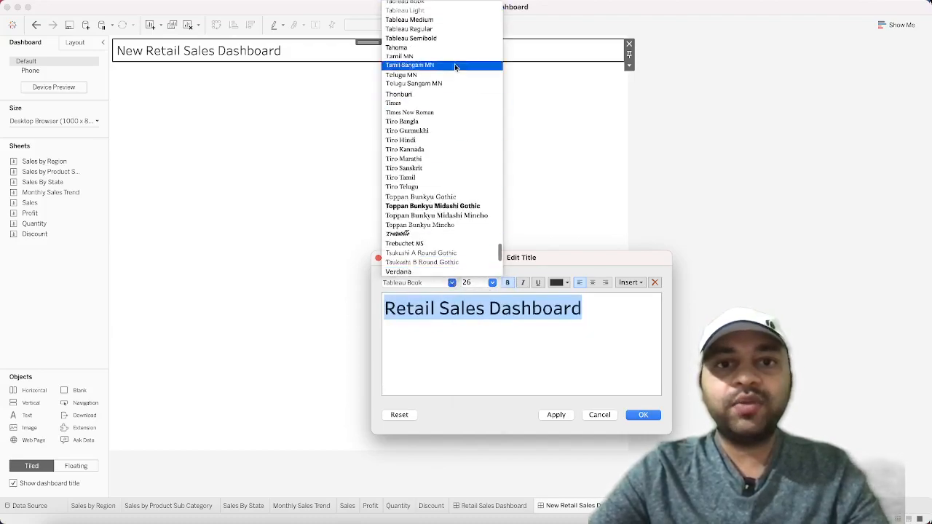
{"action": "left_click", "coordinate": [451, 24]}
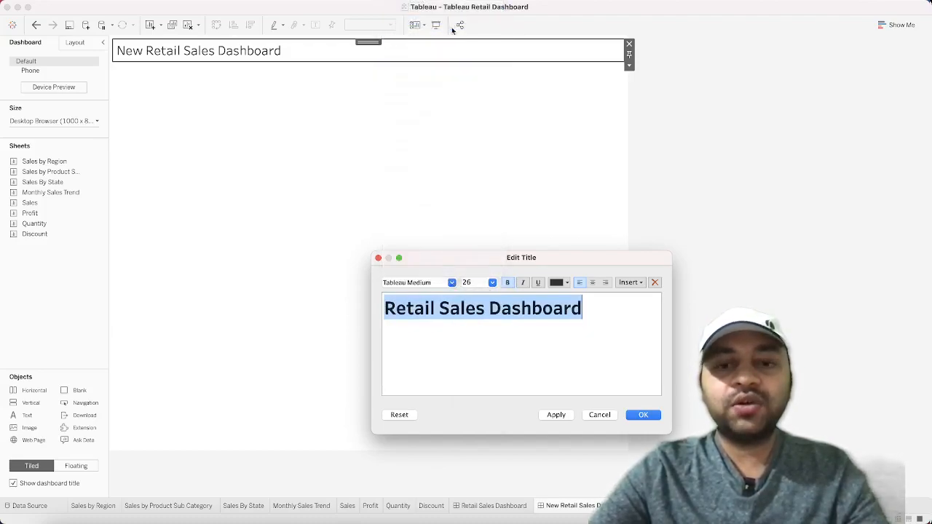
{"action": "left_click", "coordinate": [567, 283]}
{"action": "left_click", "coordinate": [556, 343]}
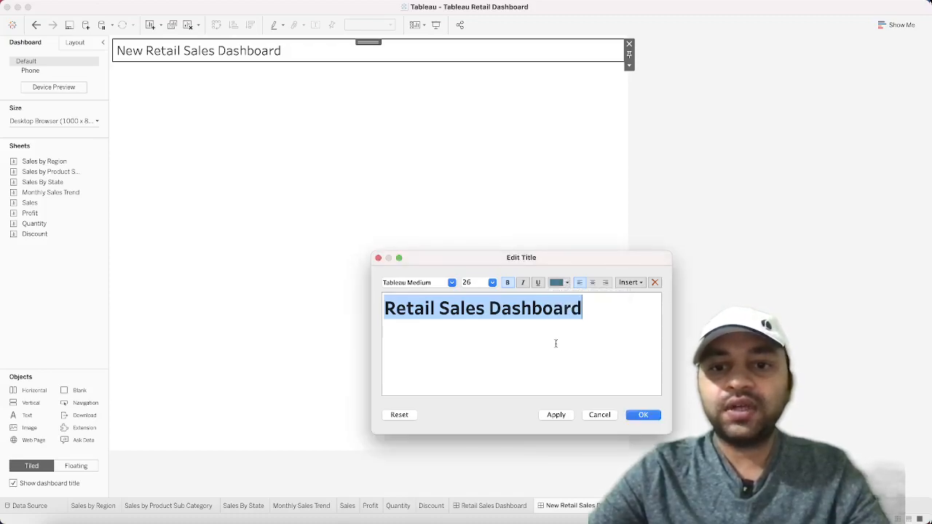
{"action": "left_click", "coordinate": [643, 415]}
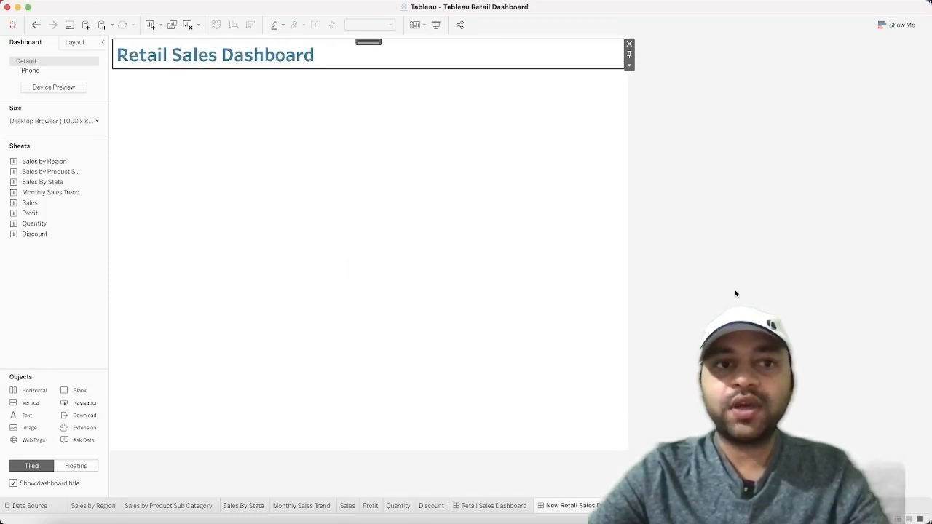
Compare with the finished Retail Sales Dashboard and set the new dashboard's outermost Tiled container background to light grey at 100% opacity
{"action": "left_click", "coordinate": [492, 506]}
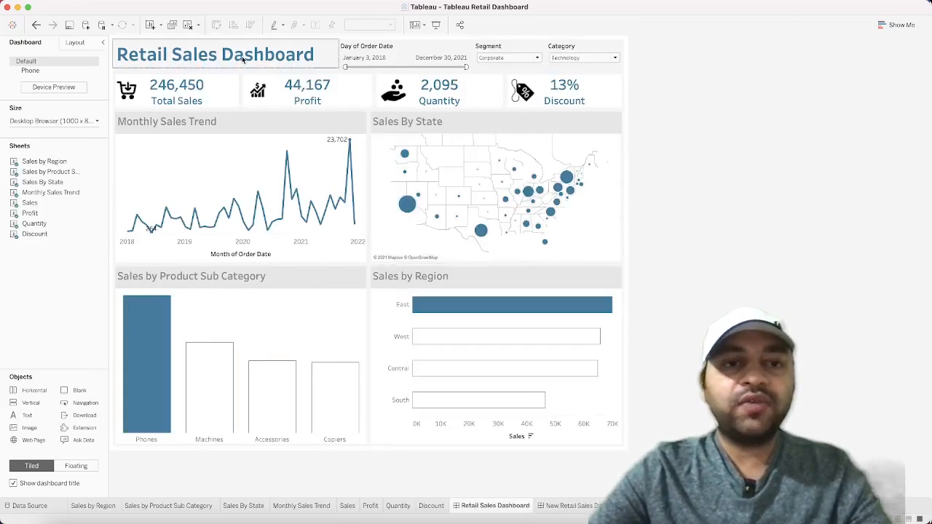
{"action": "left_click", "coordinate": [573, 505]}
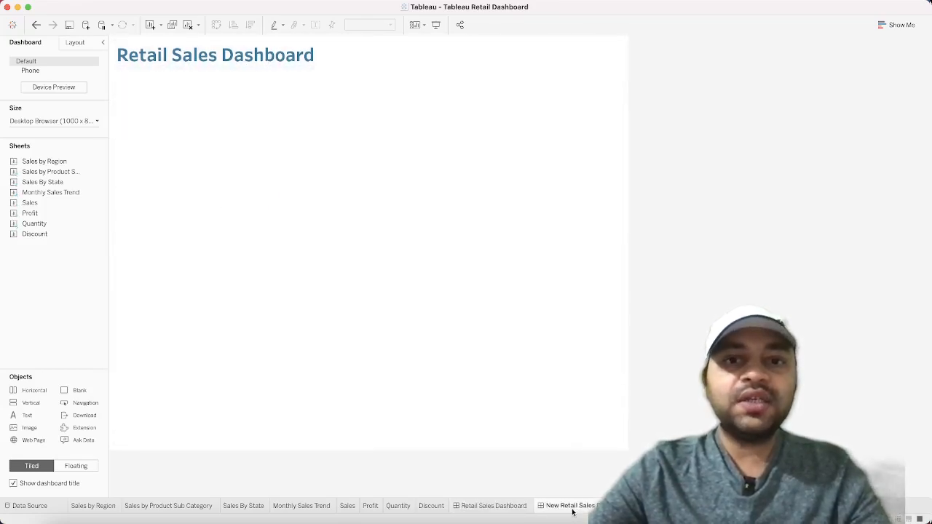
{"action": "left_click", "coordinate": [623, 41]}
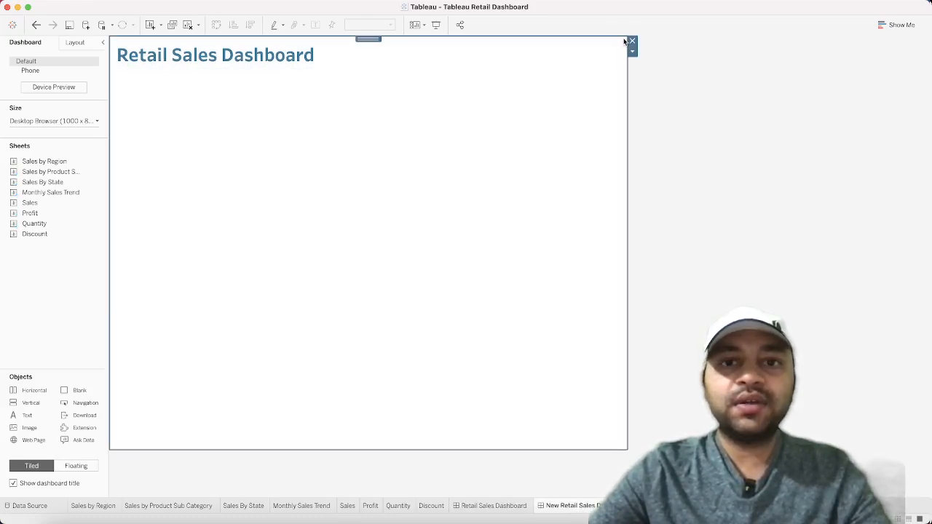
{"action": "left_click", "coordinate": [602, 96]}
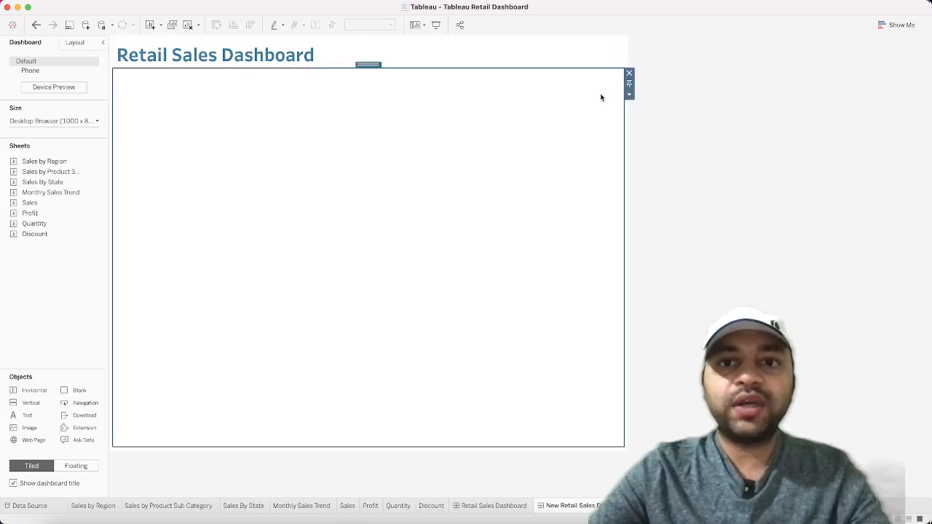
{"action": "left_click", "coordinate": [620, 42]}
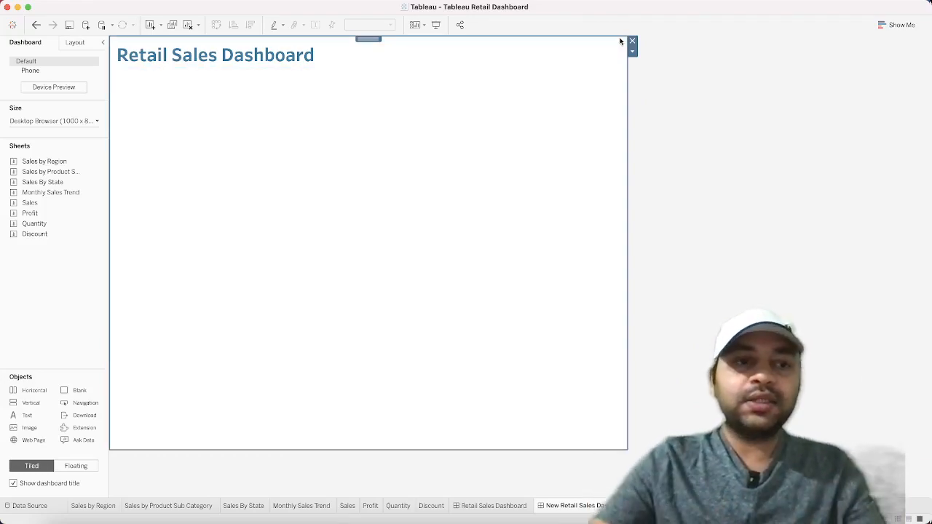
{"action": "left_click", "coordinate": [75, 42]}
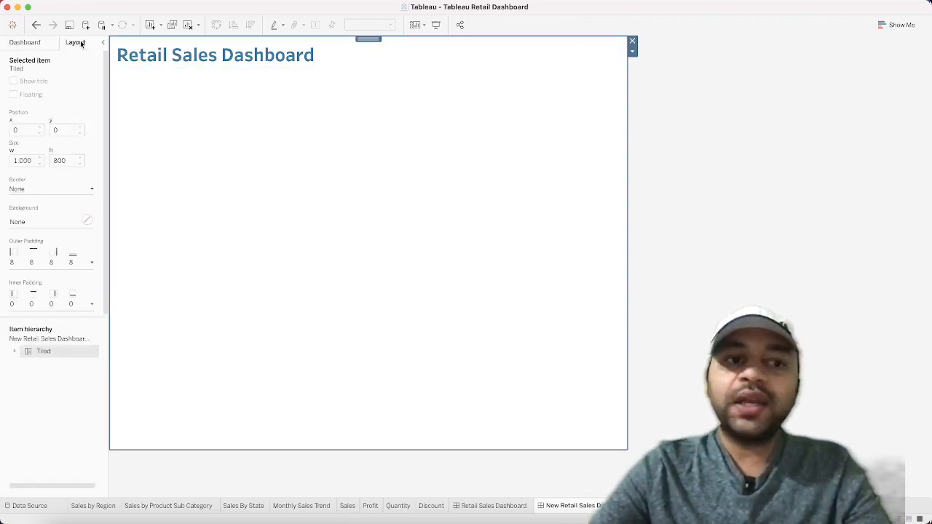
{"action": "left_click", "coordinate": [87, 220]}
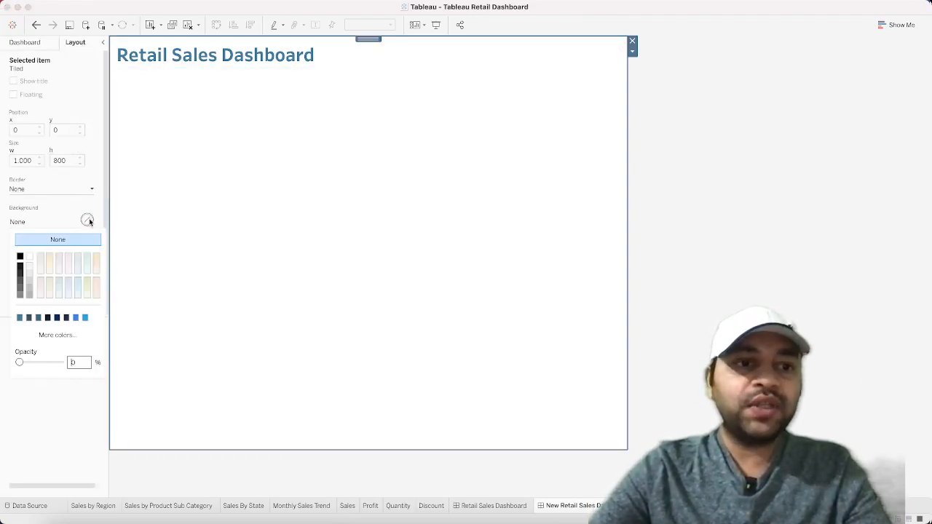
{"action": "left_click", "coordinate": [31, 271]}
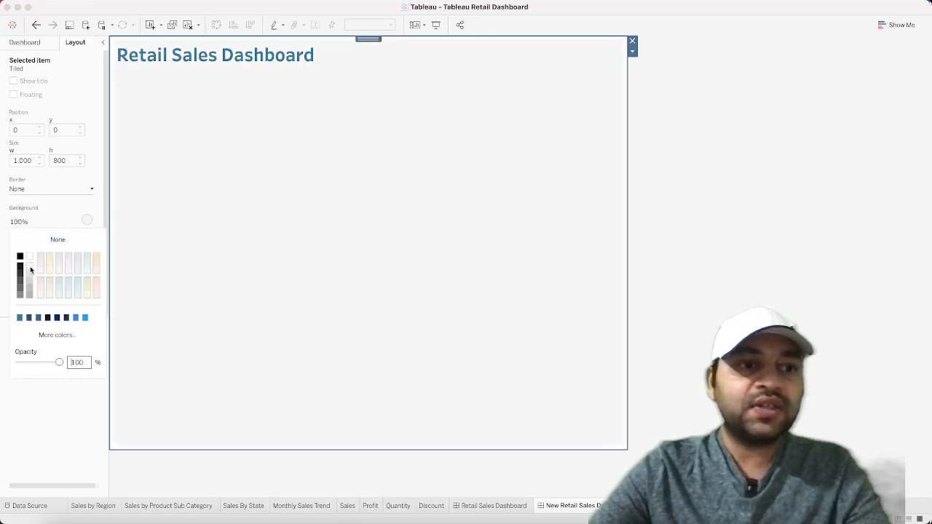
{"action": "left_click", "coordinate": [670, 221]}
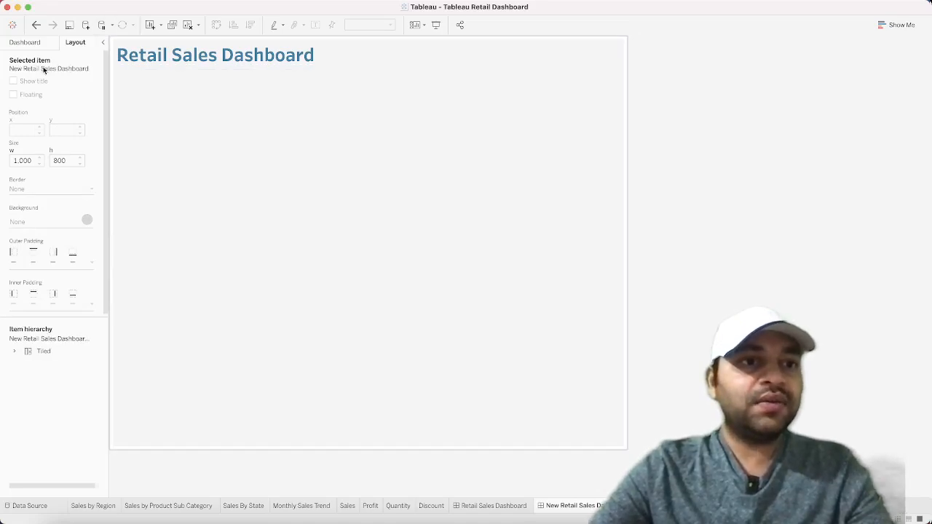
Divide the area below the title into three stacked rows with tiled layout containers, shrinking the uppermost one to a narrow band
{"action": "left_click", "coordinate": [35, 42]}
{"action": "left_click_drag", "start_coordinate": [42, 389], "coordinate": [267, 270]}
{"action": "left_click_drag", "start_coordinate": [34, 390], "coordinate": [217, 435]}
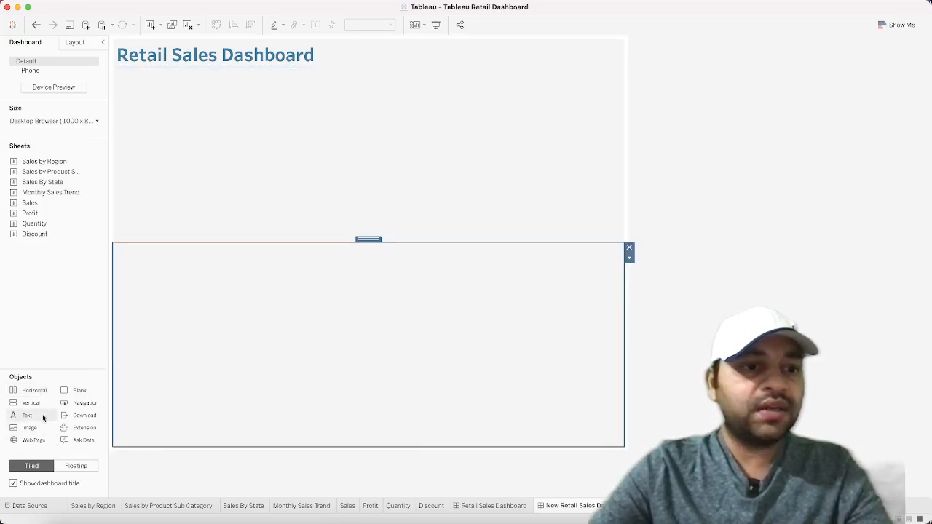
{"action": "left_click_drag", "start_coordinate": [41, 391], "coordinate": [202, 442]}
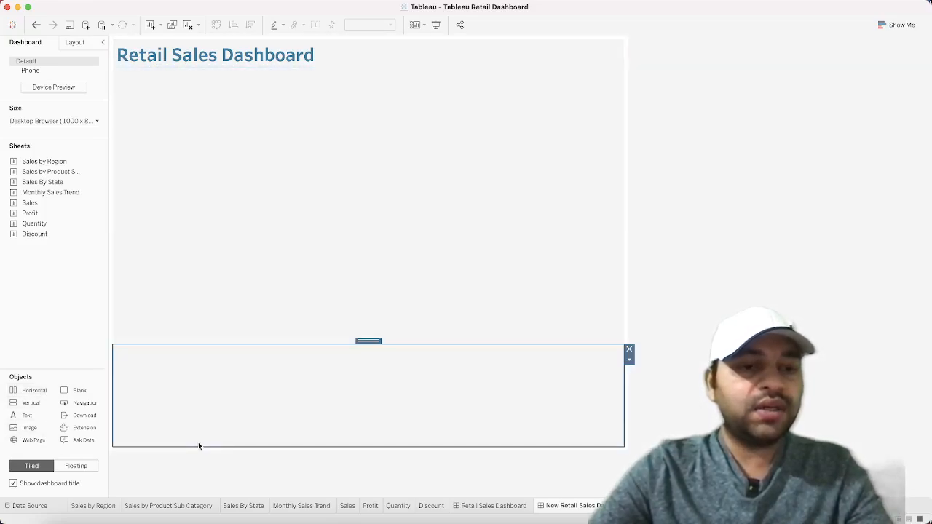
{"action": "left_click_drag", "start_coordinate": [22, 404], "coordinate": [233, 191]}
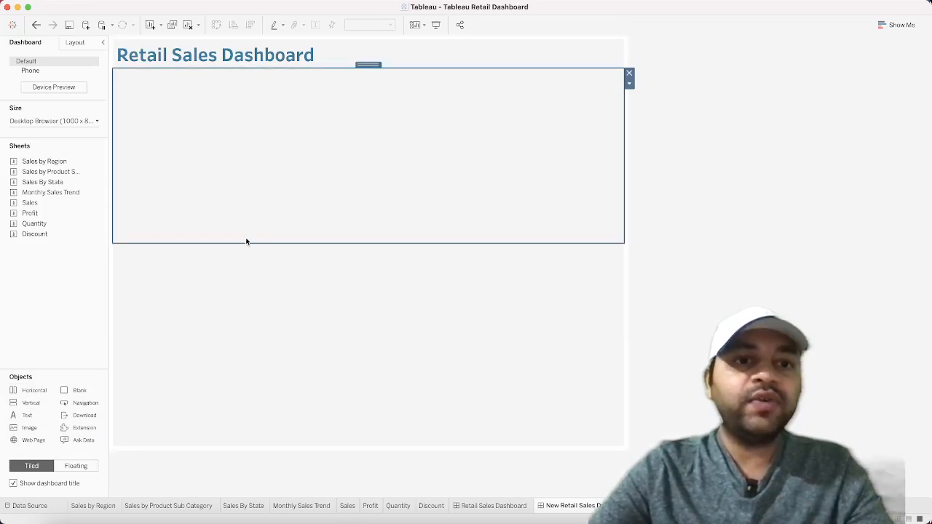
{"action": "left_click_drag", "start_coordinate": [247, 244], "coordinate": [263, 117]}
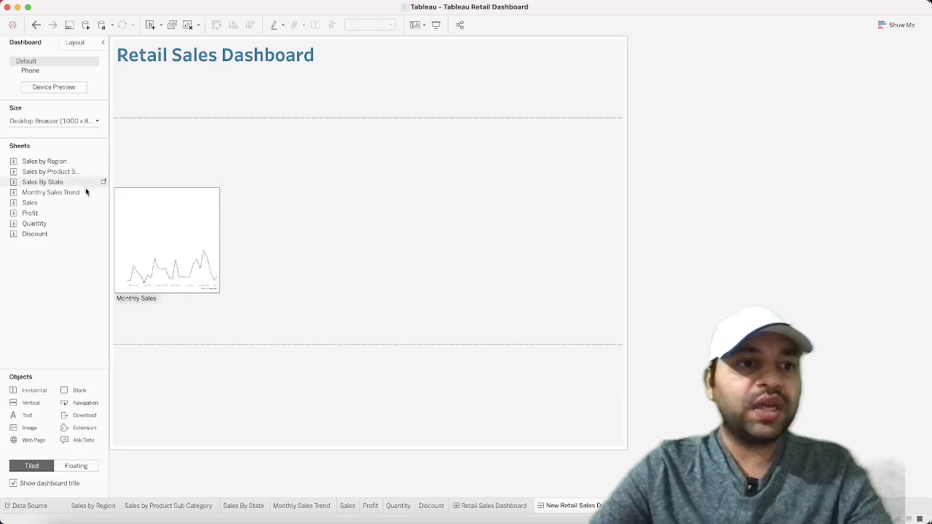
Place the Sales, Profit, Quantity and Discount sheets side by side in the narrow row below the dashboard title
{"action": "left_click_drag", "start_coordinate": [68, 204], "coordinate": [170, 94]}
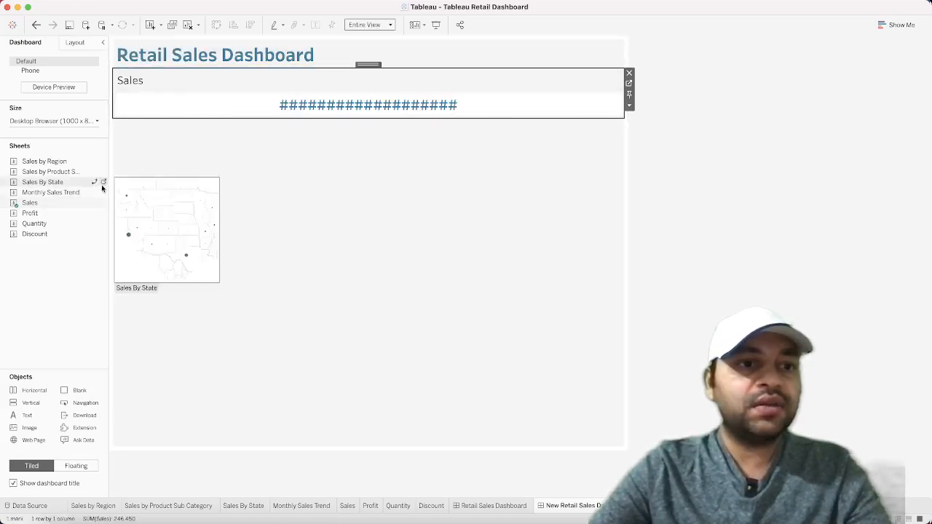
{"action": "left_click_drag", "start_coordinate": [75, 213], "coordinate": [422, 98]}
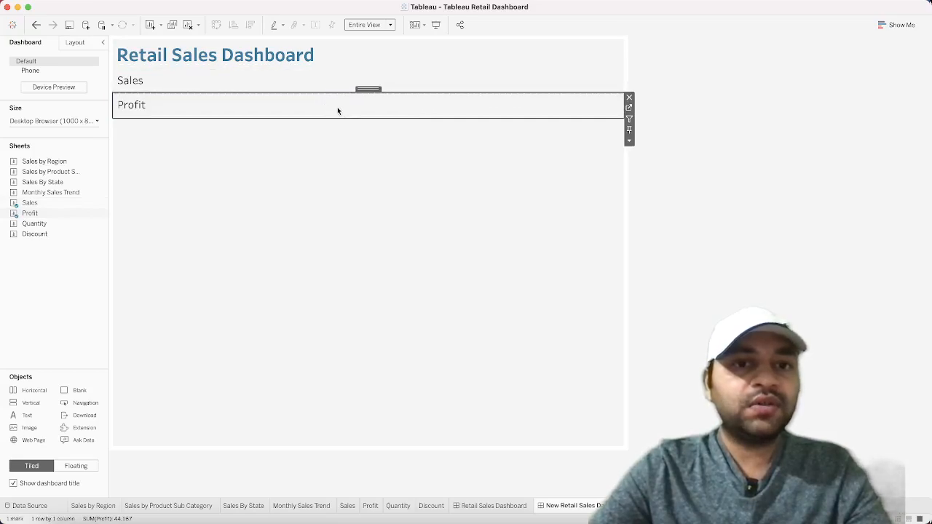
{"action": "key", "text": "super+z"}
{"action": "left_click_drag", "start_coordinate": [55, 211], "coordinate": [496, 89]}
{"action": "left_click_drag", "start_coordinate": [517, 97], "coordinate": [581, 96]}
{"action": "left_click_drag", "start_coordinate": [72, 224], "coordinate": [543, 90]}
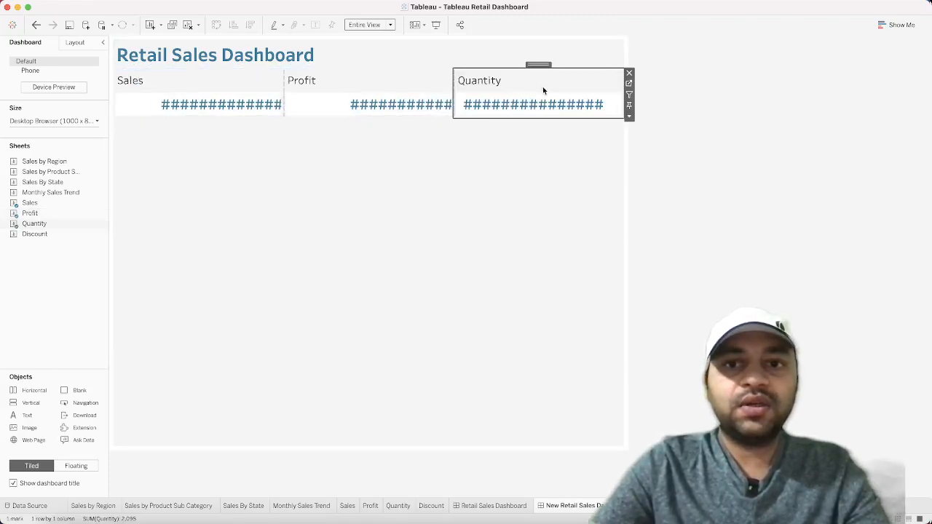
{"action": "left_click_drag", "start_coordinate": [67, 237], "coordinate": [576, 98]}
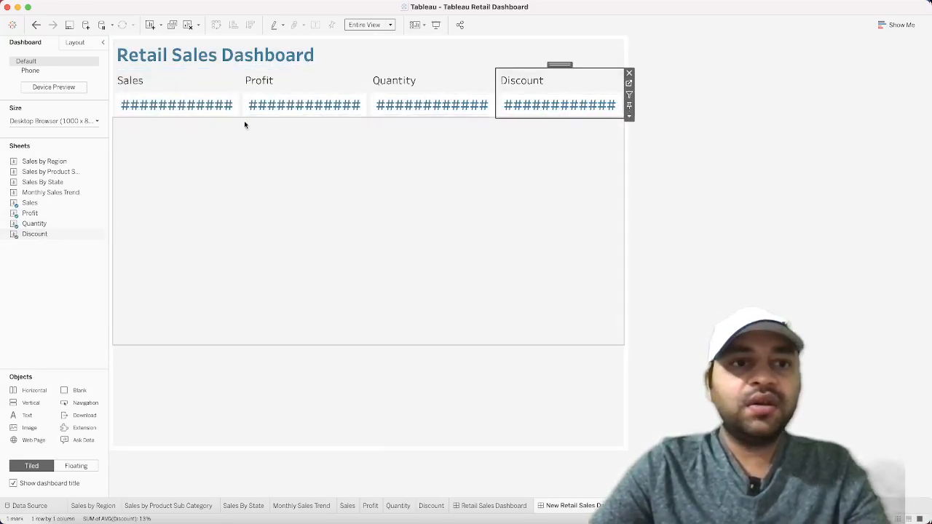
Hide the sheet titles of the Sales, Profit, Quantity and Discount tiles
{"action": "right_click", "coordinate": [144, 80]}
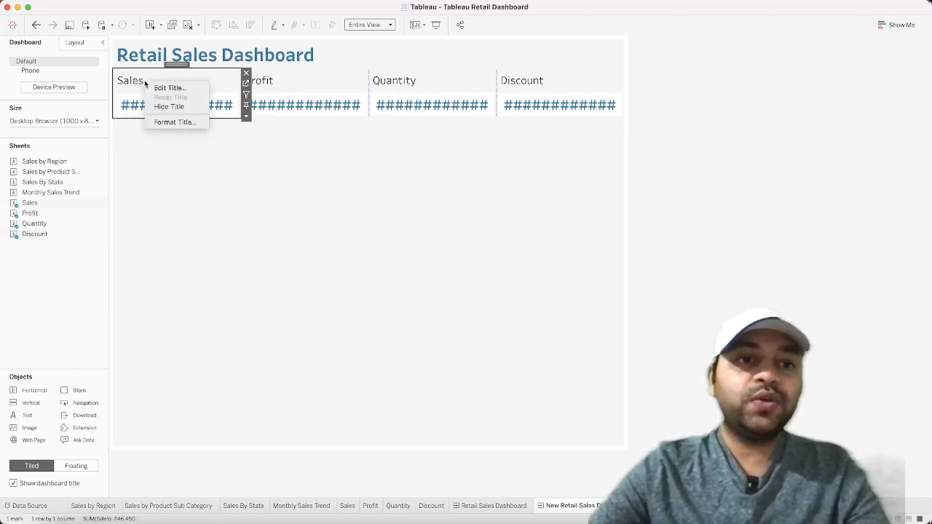
{"action": "left_click", "coordinate": [162, 105]}
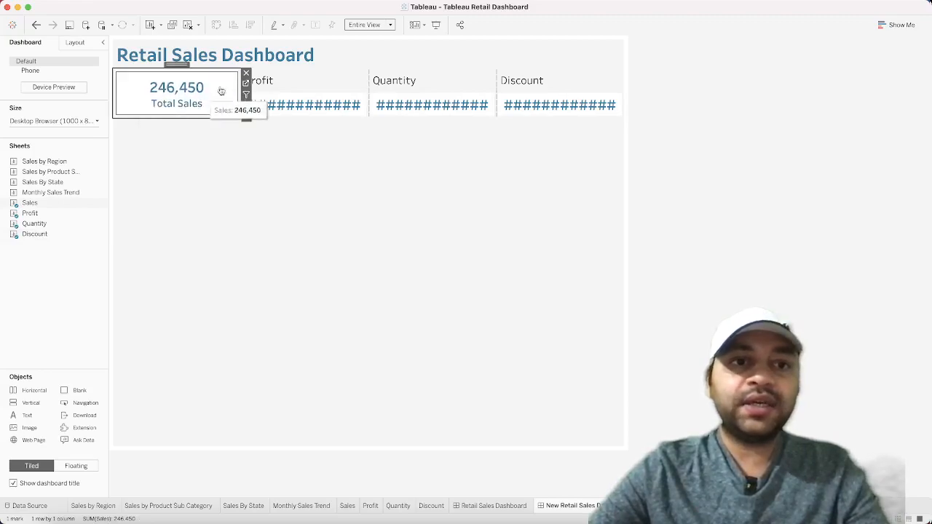
{"action": "right_click", "coordinate": [284, 77]}
{"action": "left_click", "coordinate": [307, 103]}
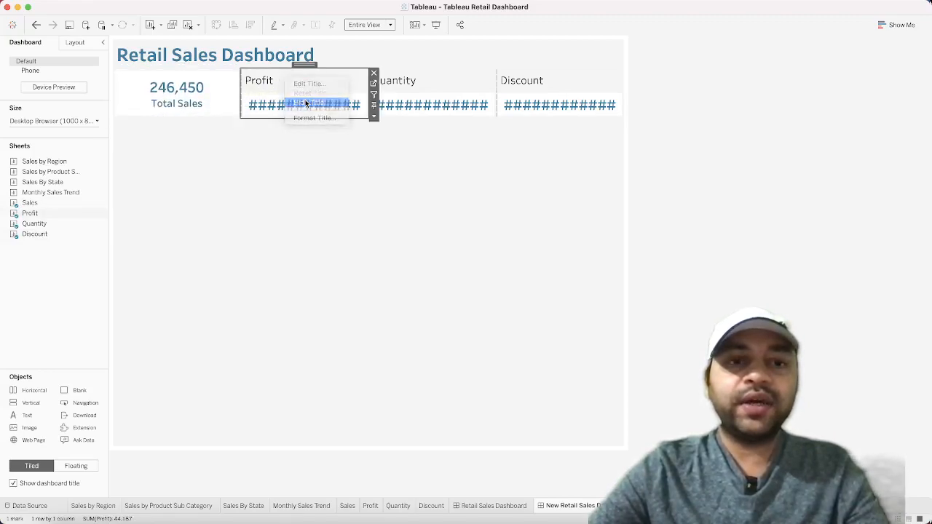
{"action": "right_click", "coordinate": [404, 82]}
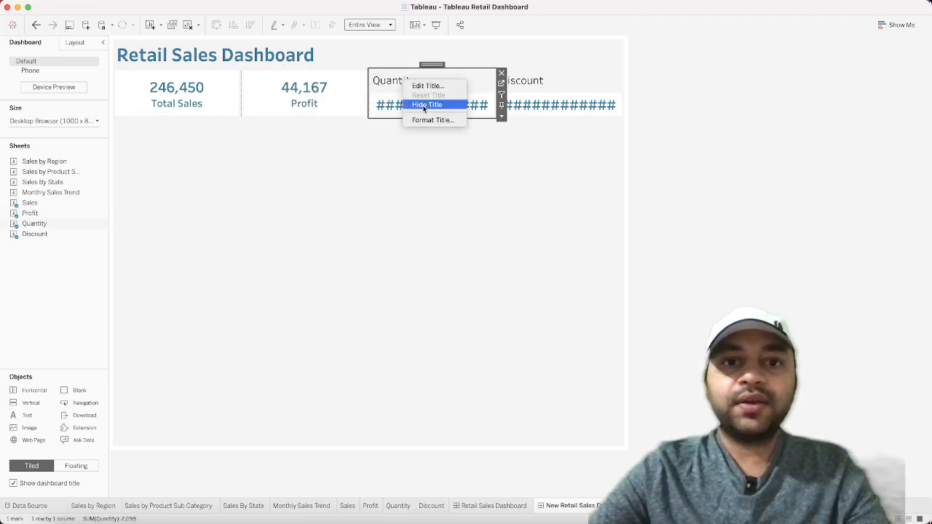
{"action": "left_click", "coordinate": [427, 104]}
{"action": "right_click", "coordinate": [527, 83]}
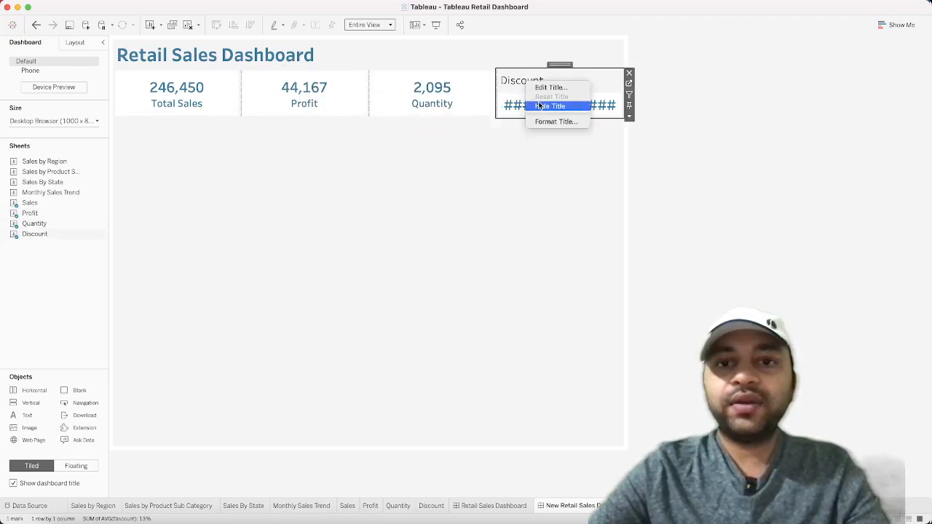
{"action": "left_click", "coordinate": [539, 104]}
{"action": "left_click", "coordinate": [683, 199]}
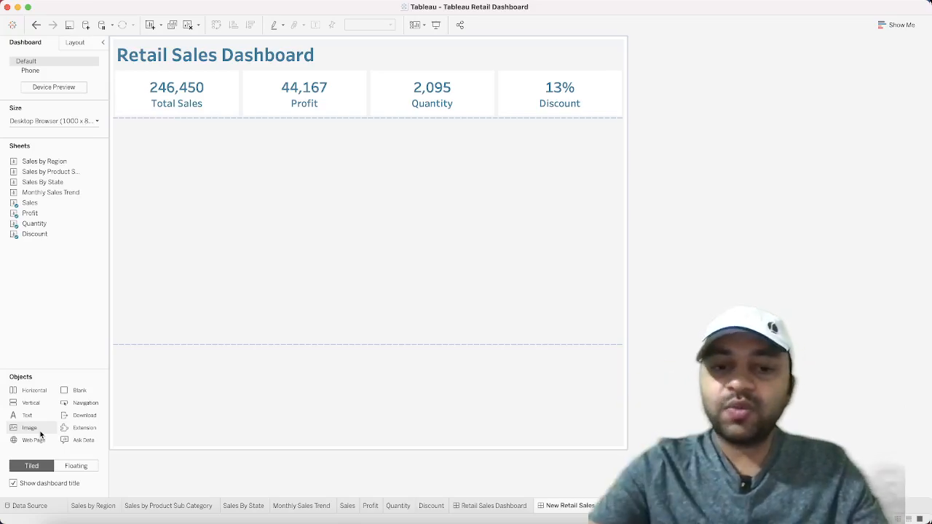
Check the icons on the finished Retail Sales Dashboard and insert the basket image from the SalesIcon folder as a floating object on the new dashboard
{"action": "left_click", "coordinate": [495, 506]}
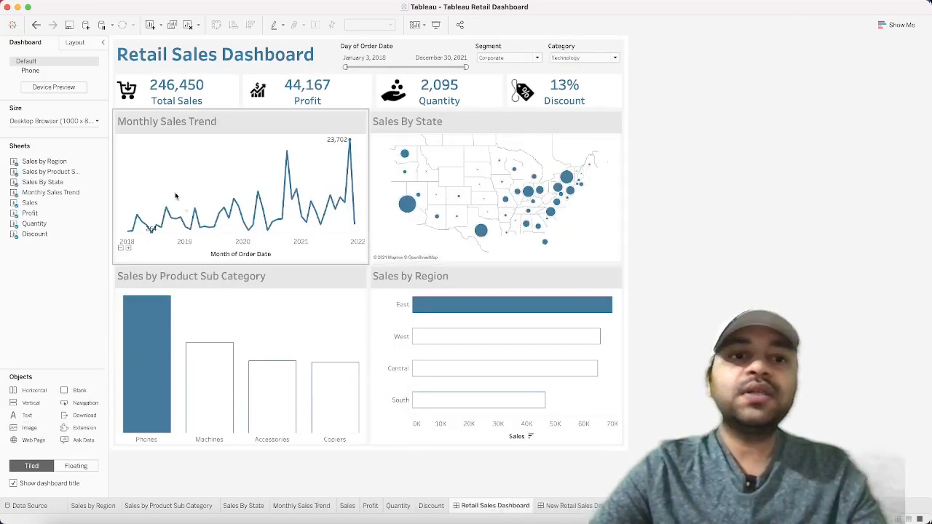
{"action": "left_click", "coordinate": [558, 505]}
{"action": "left_click_drag", "start_coordinate": [37, 430], "coordinate": [264, 192]}
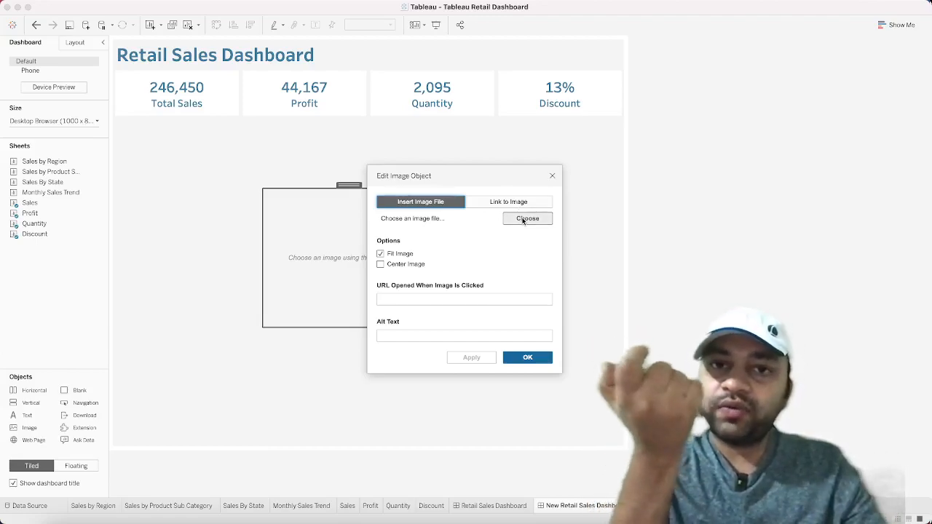
{"action": "left_click", "coordinate": [525, 219]}
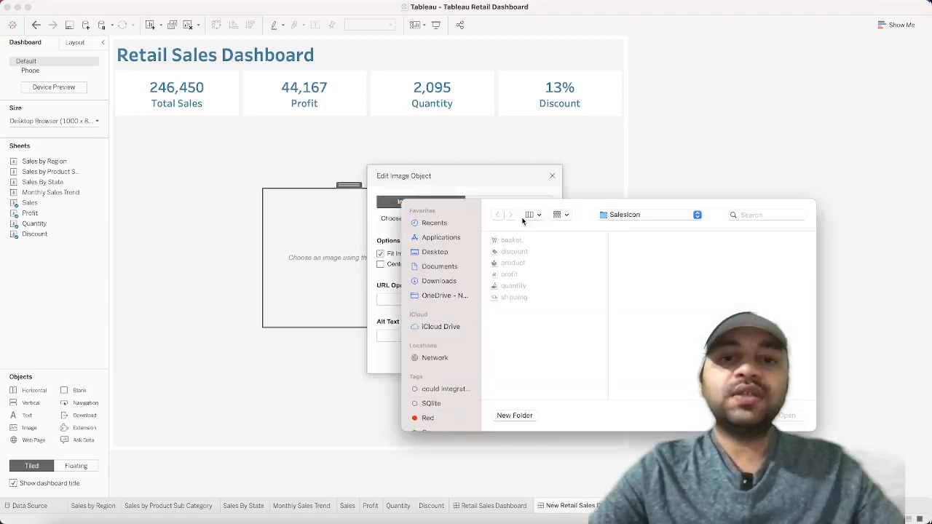
{"action": "left_click", "coordinate": [520, 241]}
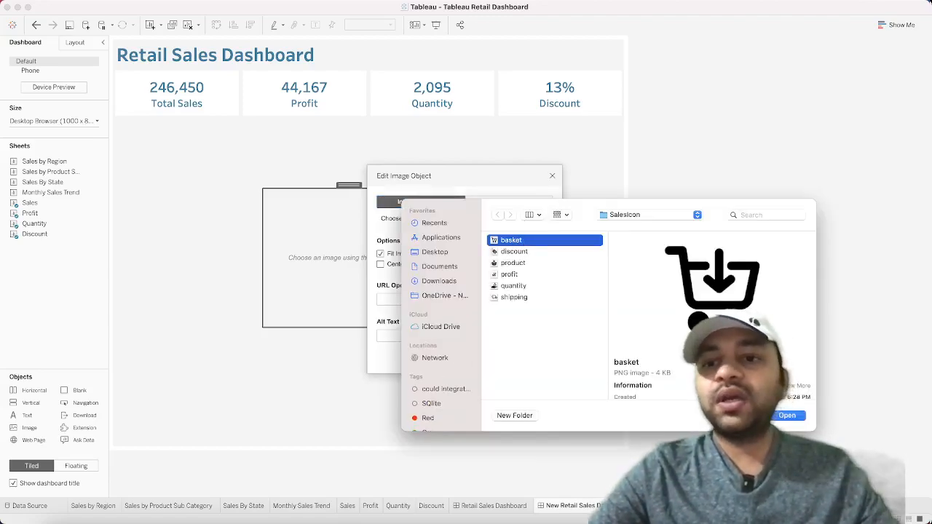
{"action": "left_click", "coordinate": [787, 415]}
{"action": "left_click", "coordinate": [525, 358]}
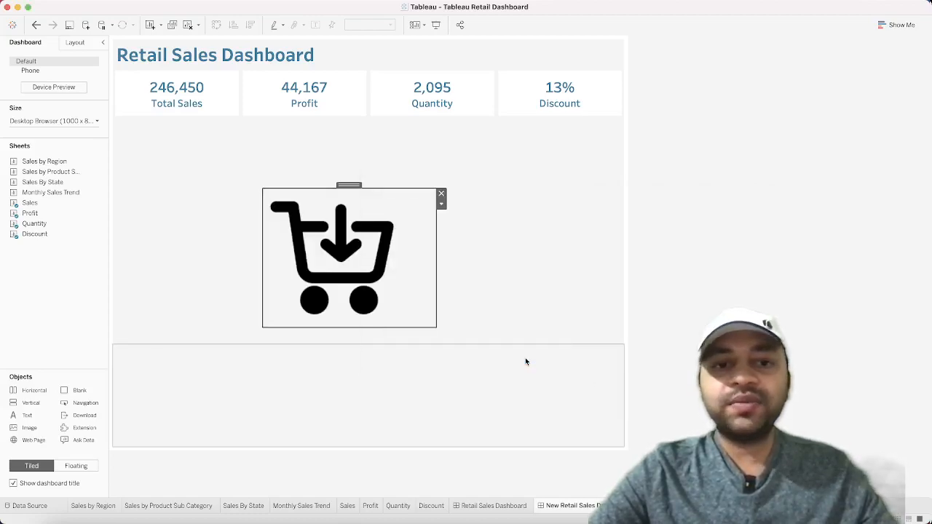
Shrink the basket image to icon size and position it beside the Total Sales figure inside its tile
{"action": "left_click_drag", "start_coordinate": [436, 326], "coordinate": [126, 80]}
{"action": "left_click", "coordinate": [248, 233]}
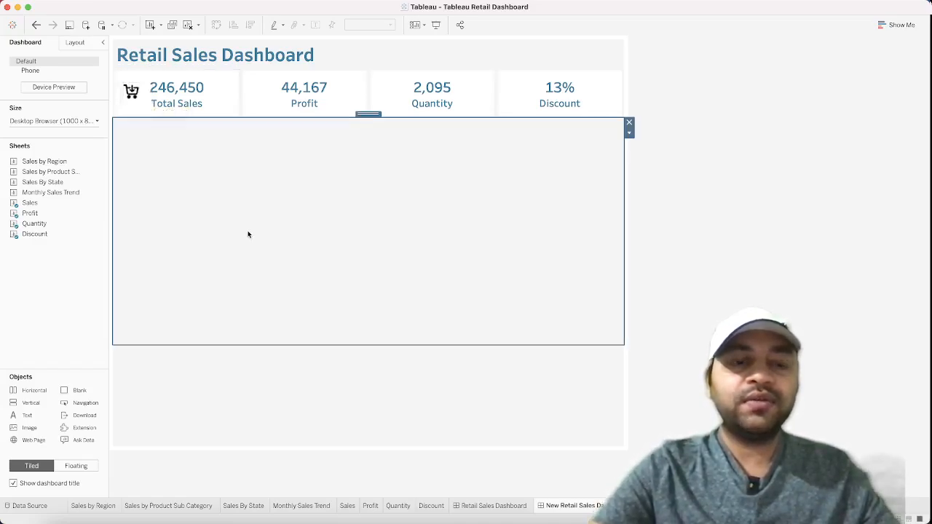
{"action": "left_click", "coordinate": [847, 240]}
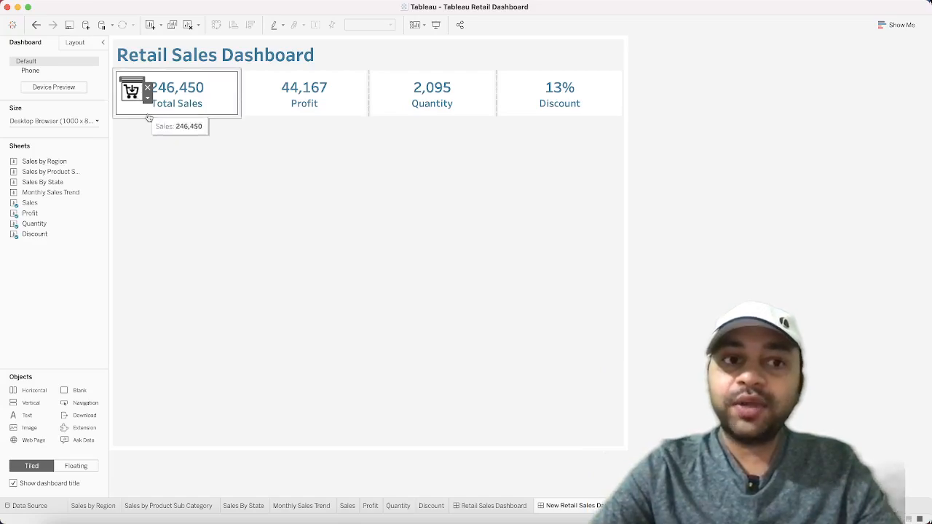
{"action": "left_click", "coordinate": [823, 295]}
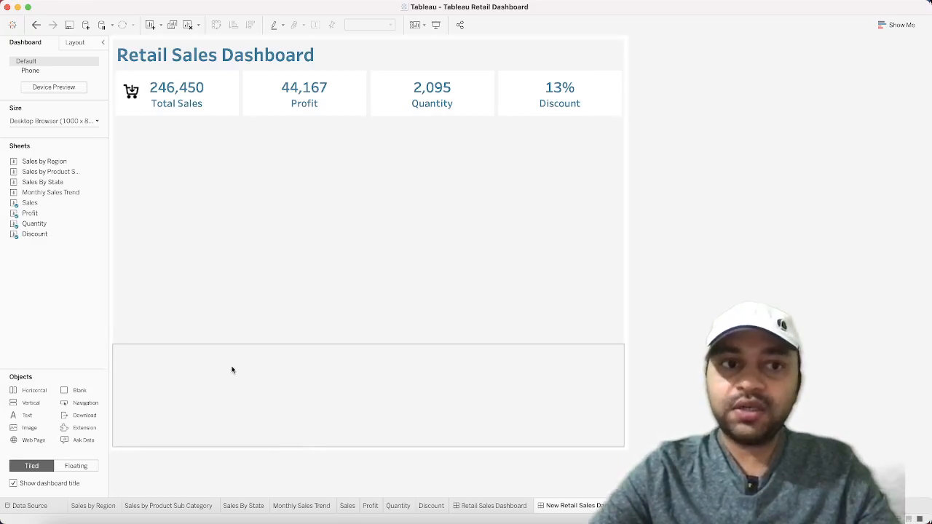
{"action": "left_click", "coordinate": [136, 95]}
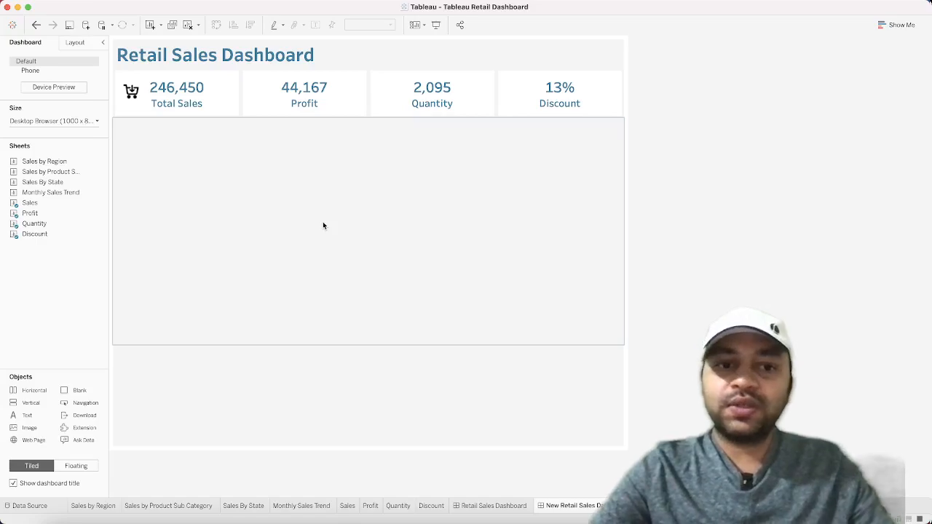
Shorten the middle row and fill it with Monthly Sales Trend and Sales By State side by side at equal widths
{"action": "left_click_drag", "start_coordinate": [352, 344], "coordinate": [352, 262]}
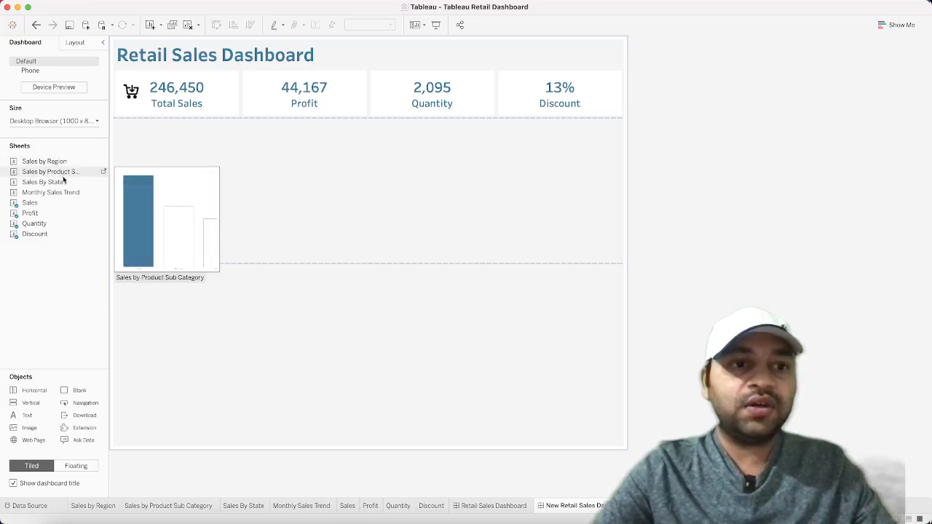
{"action": "left_click_drag", "start_coordinate": [66, 191], "coordinate": [179, 182]}
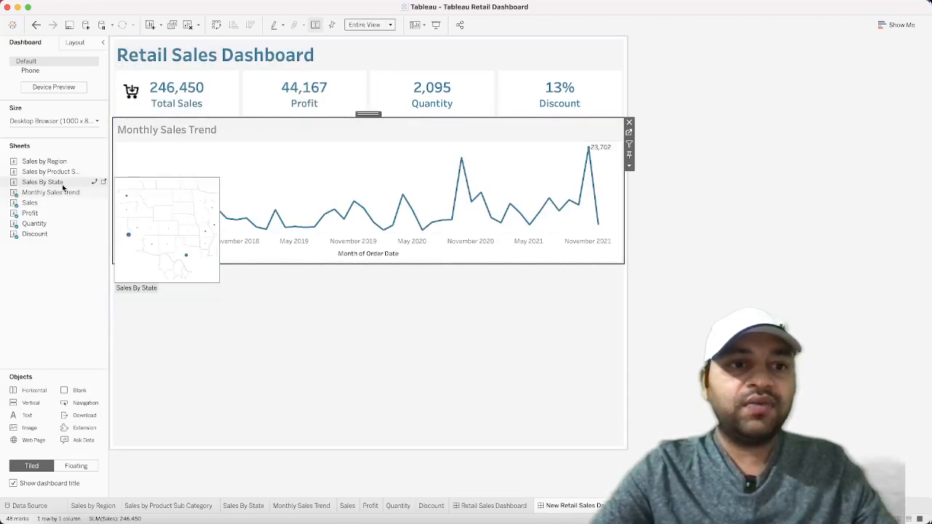
{"action": "left_click_drag", "start_coordinate": [427, 205], "coordinate": [427, 204]}
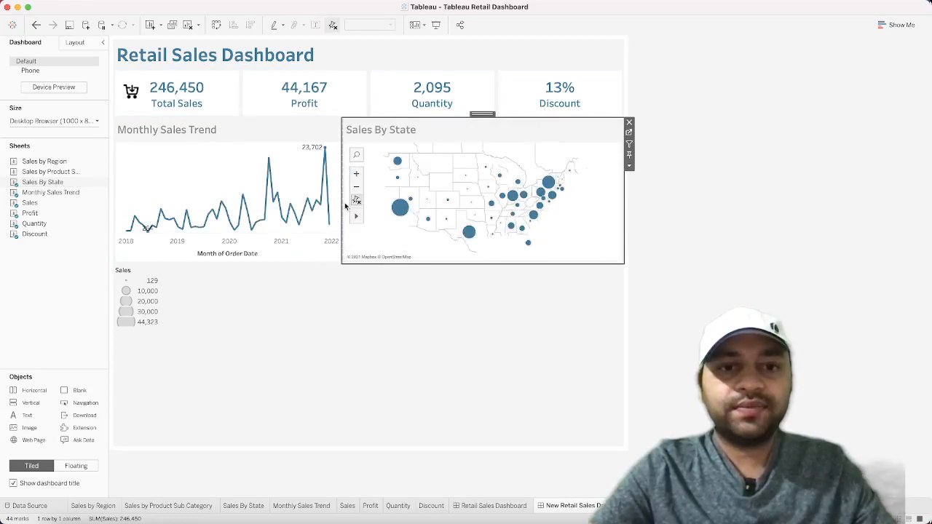
{"action": "left_click_drag", "start_coordinate": [342, 205], "coordinate": [370, 201]}
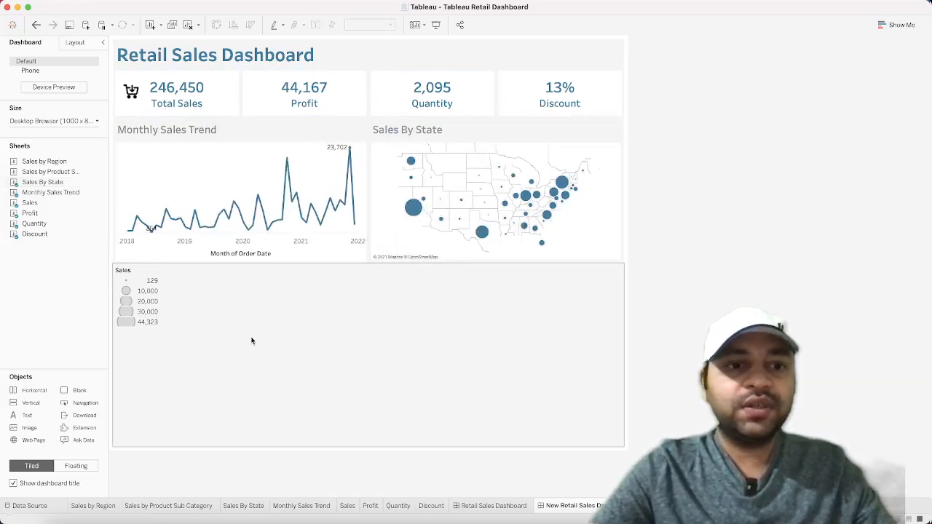
Remove the lowest container with its Sales size legend and add a new horizontal container beneath the trend and map charts
{"action": "left_click", "coordinate": [244, 293]}
{"action": "left_click", "coordinate": [630, 270]}
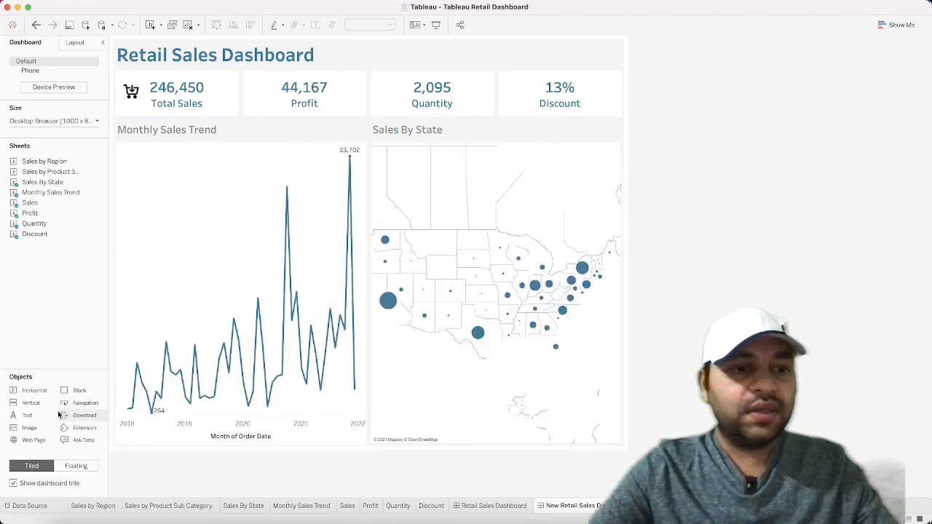
{"action": "left_click", "coordinate": [147, 450]}
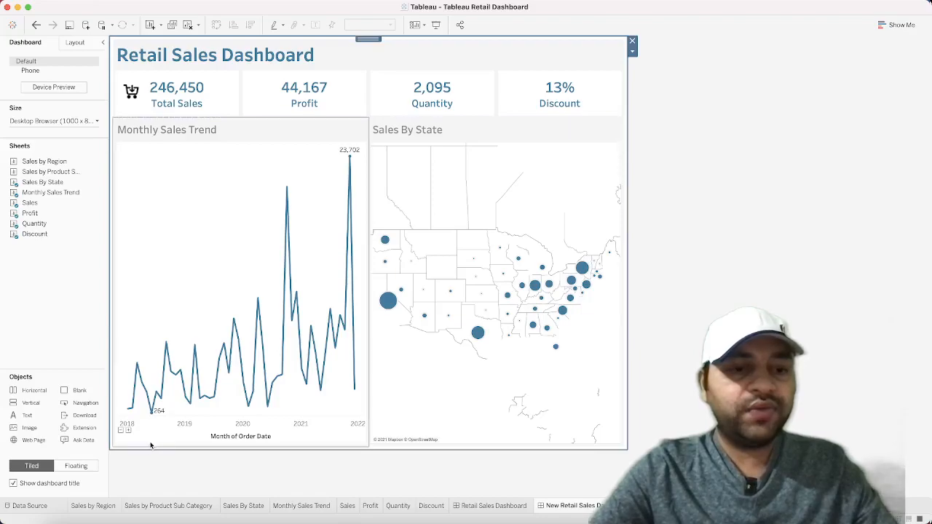
{"action": "left_click", "coordinate": [186, 496]}
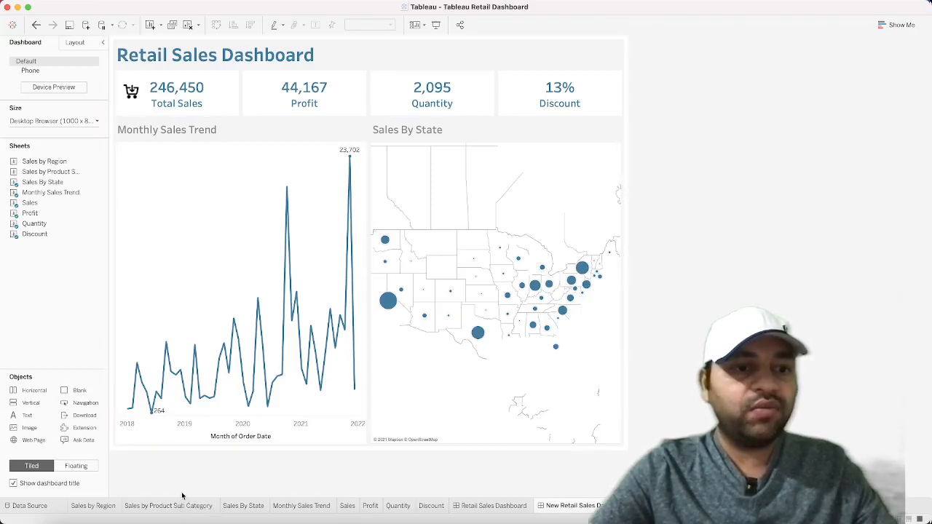
{"action": "left_click_drag", "start_coordinate": [38, 392], "coordinate": [340, 443]}
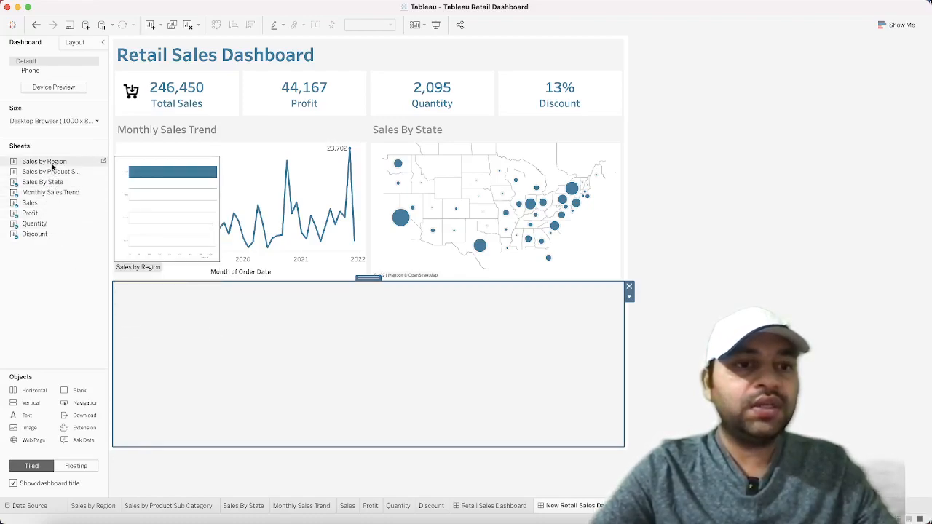
Place Sales by Product Sub Category and Sales by Region side by side in the new lower container at equal widths
{"action": "left_click_drag", "start_coordinate": [51, 171], "coordinate": [161, 330]}
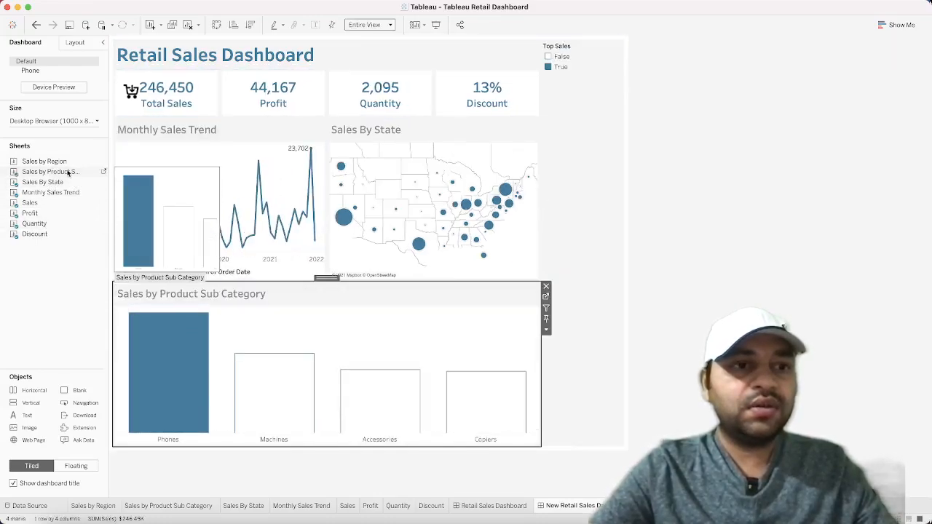
{"action": "left_click_drag", "start_coordinate": [63, 164], "coordinate": [485, 360]}
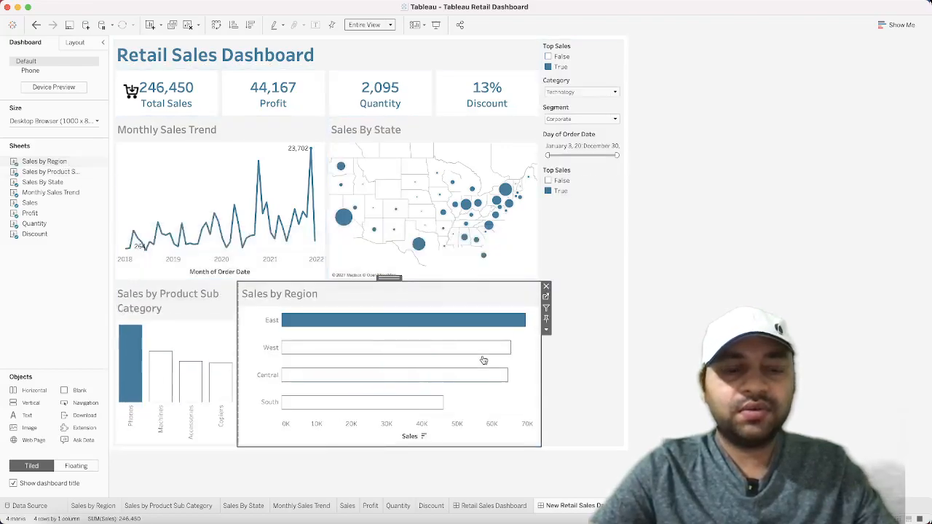
{"action": "left_click_drag", "start_coordinate": [236, 368], "coordinate": [325, 371]}
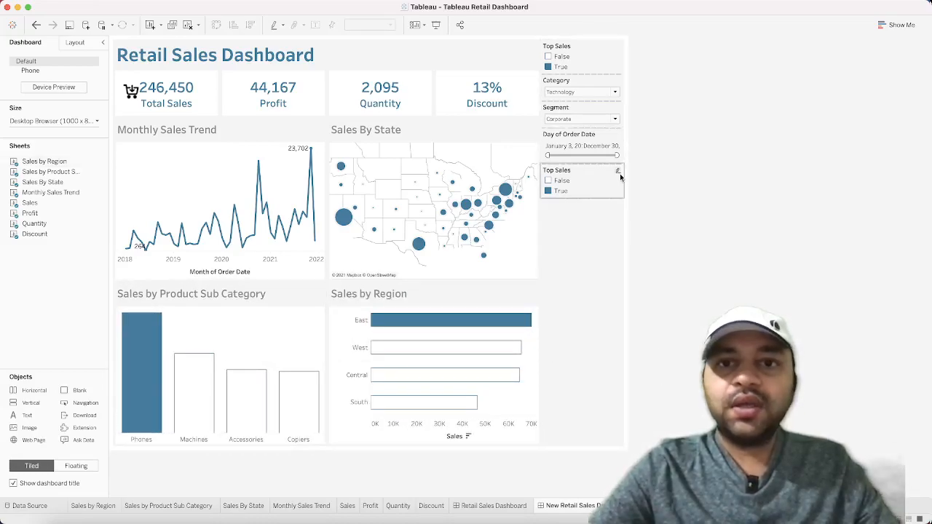
Remove both Top Sales colour legends from the dashboard
{"action": "left_click", "coordinate": [585, 67]}
{"action": "left_click", "coordinate": [629, 44]}
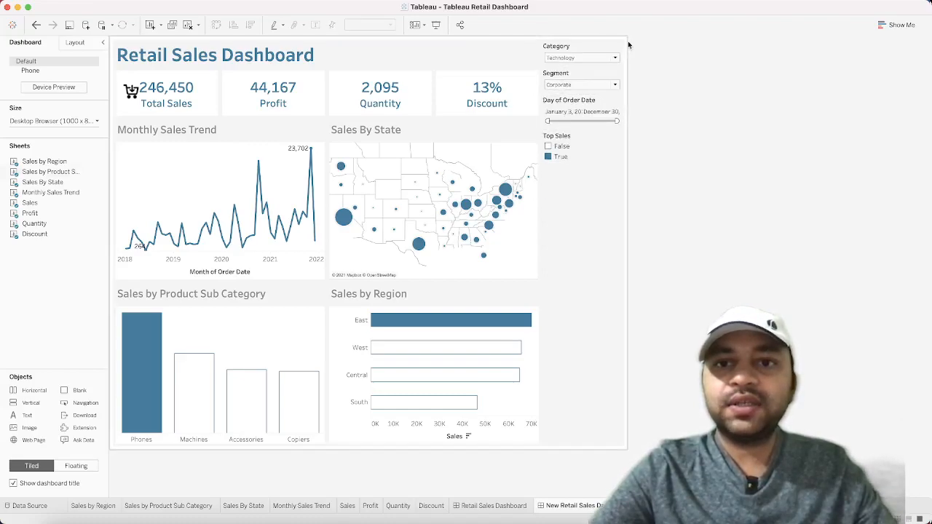
{"action": "left_click", "coordinate": [603, 154]}
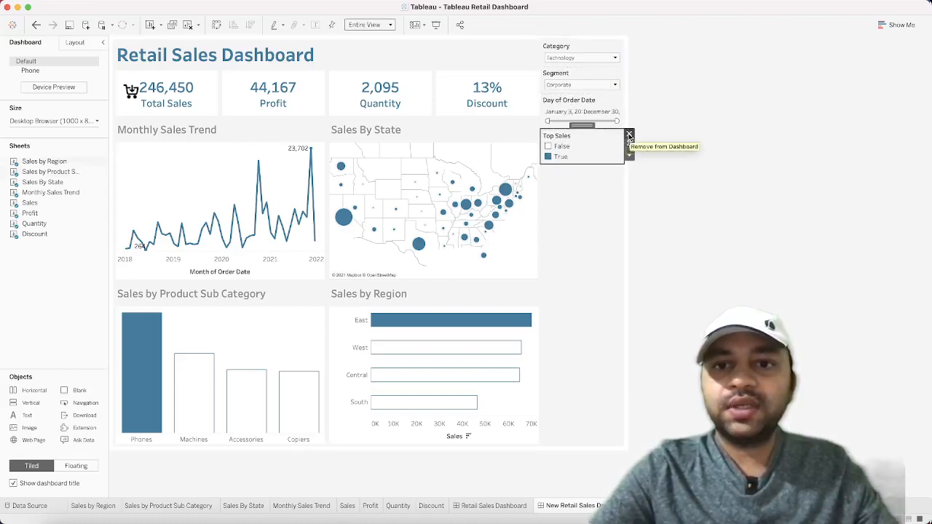
{"action": "left_click", "coordinate": [629, 134]}
Make the Day of Order Date filter a floating object
{"action": "left_click", "coordinate": [592, 103]}
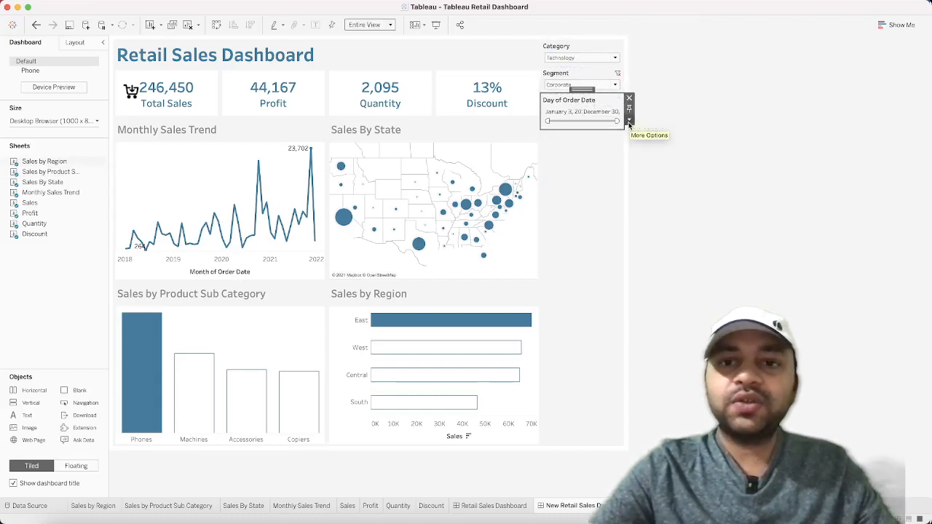
{"action": "left_click", "coordinate": [629, 122]}
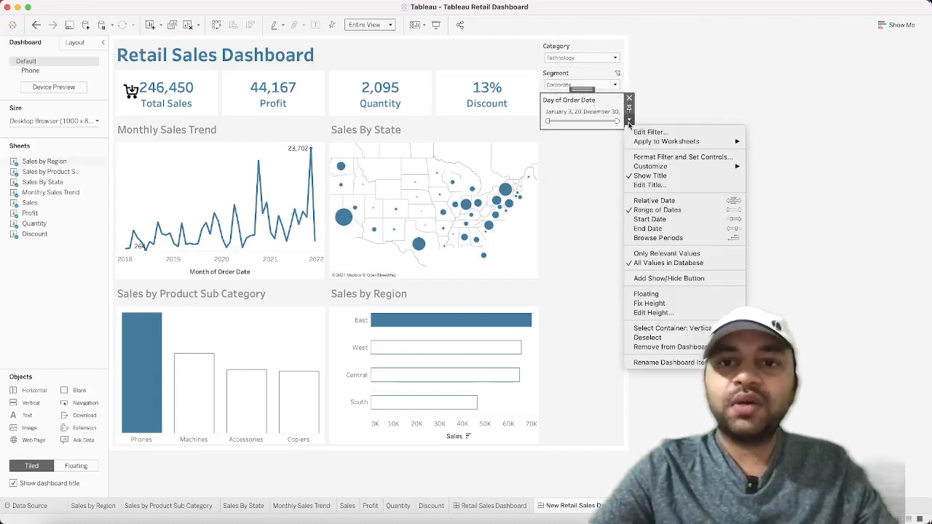
{"action": "left_click", "coordinate": [659, 293]}
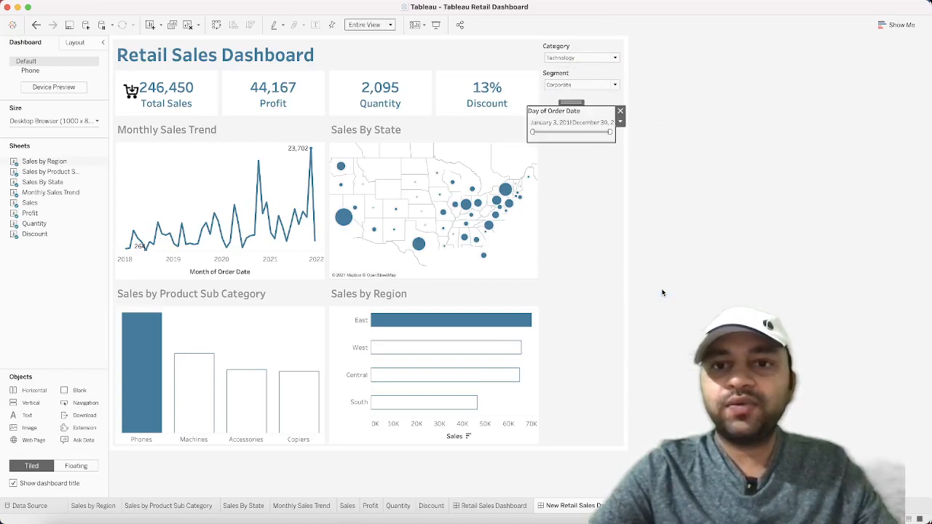
Make the Segment and Category filters floating objects
{"action": "left_click", "coordinate": [618, 82]}
{"action": "left_click", "coordinate": [629, 92]}
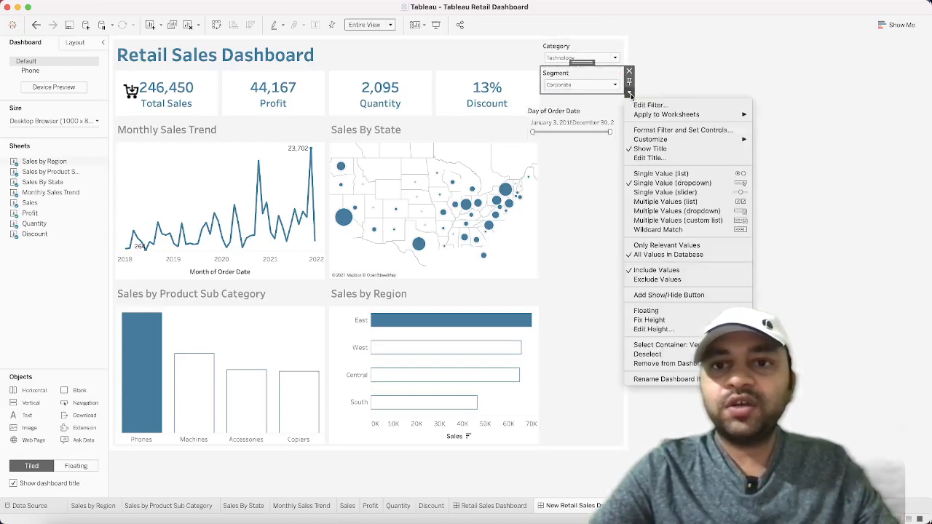
{"action": "left_click", "coordinate": [671, 309]}
{"action": "left_click", "coordinate": [608, 54]}
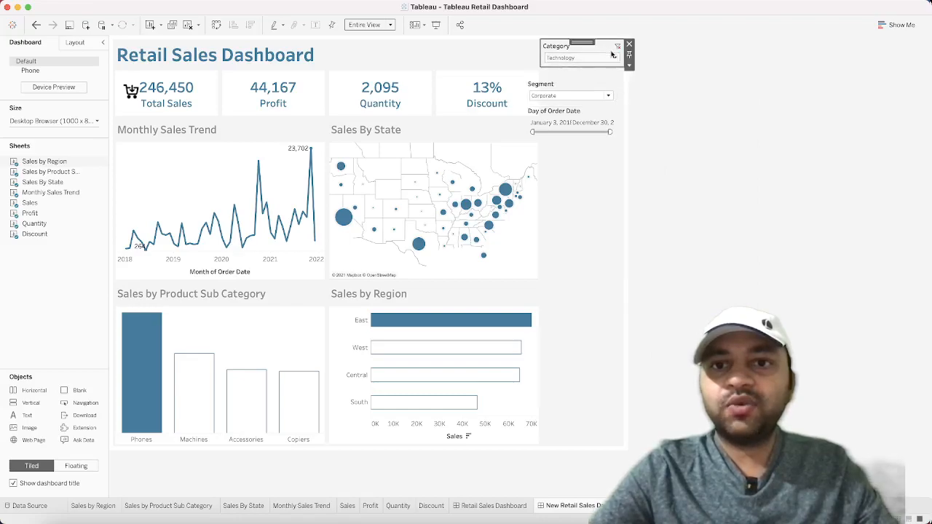
{"action": "left_click", "coordinate": [629, 65]}
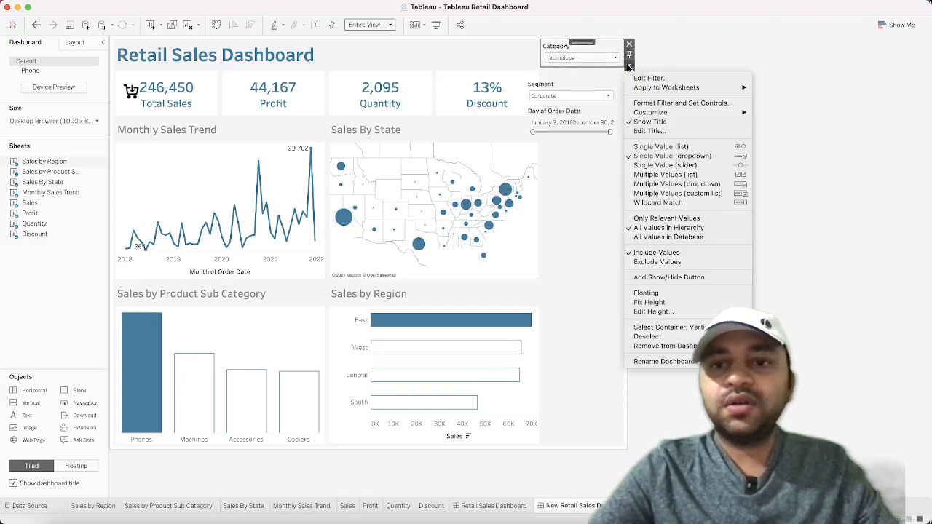
{"action": "left_click", "coordinate": [664, 293]}
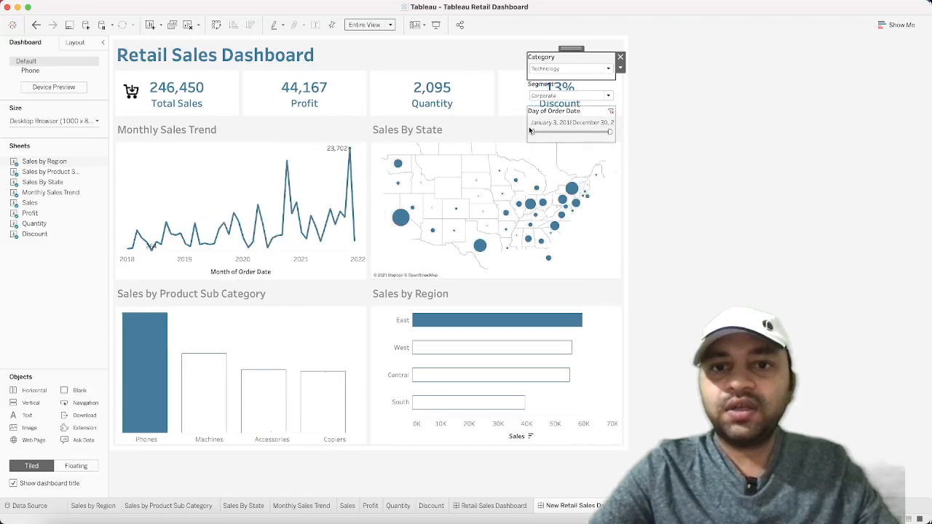
Widen the Day of Order Date filter and place it beside the dashboard title, with the Category filter directly after it
{"action": "left_click", "coordinate": [605, 120]}
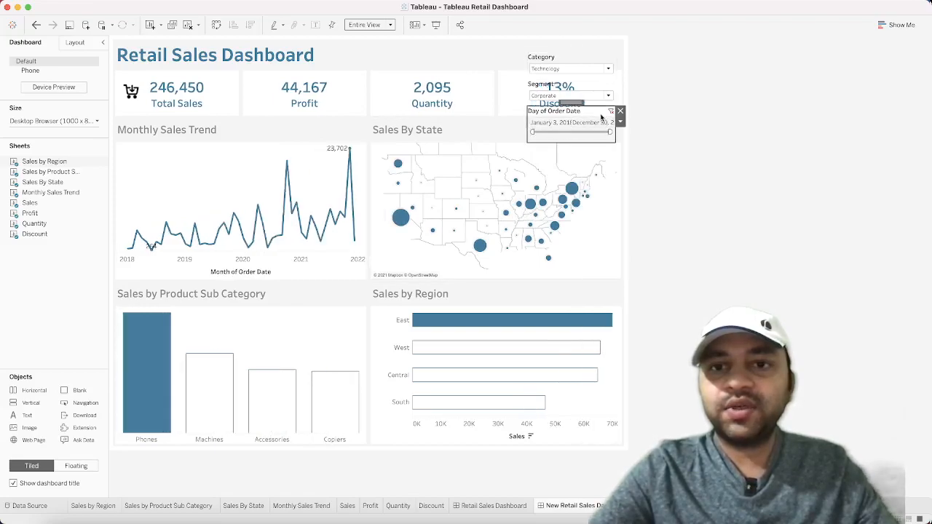
{"action": "left_click_drag", "start_coordinate": [528, 136], "coordinate": [504, 137]}
{"action": "left_click_drag", "start_coordinate": [556, 102], "coordinate": [400, 43]}
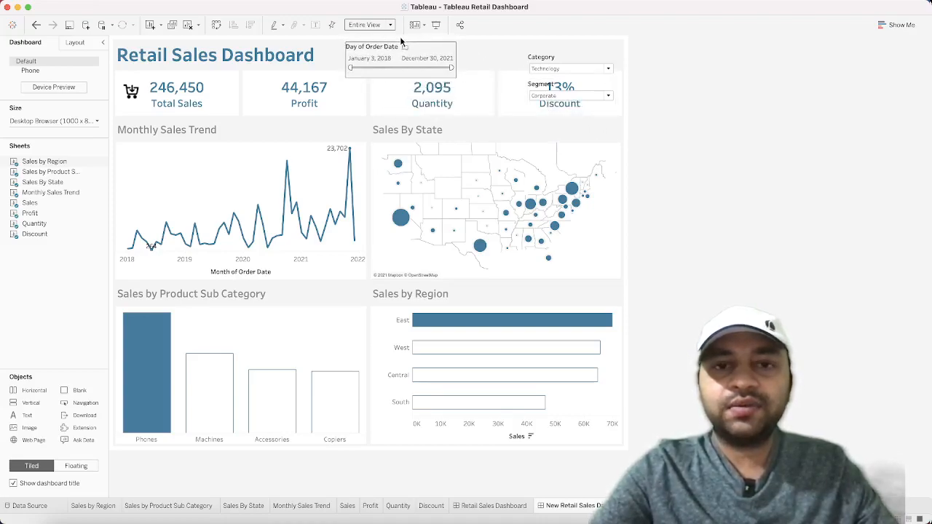
{"action": "left_click", "coordinate": [583, 57]}
{"action": "left_click_drag", "start_coordinate": [577, 49], "coordinate": [511, 36]}
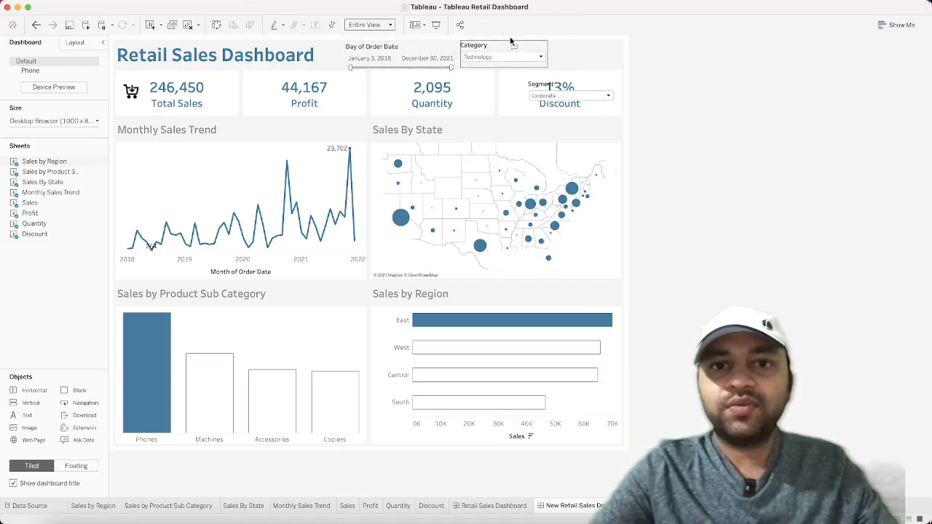
{"action": "left_click", "coordinate": [419, 47]}
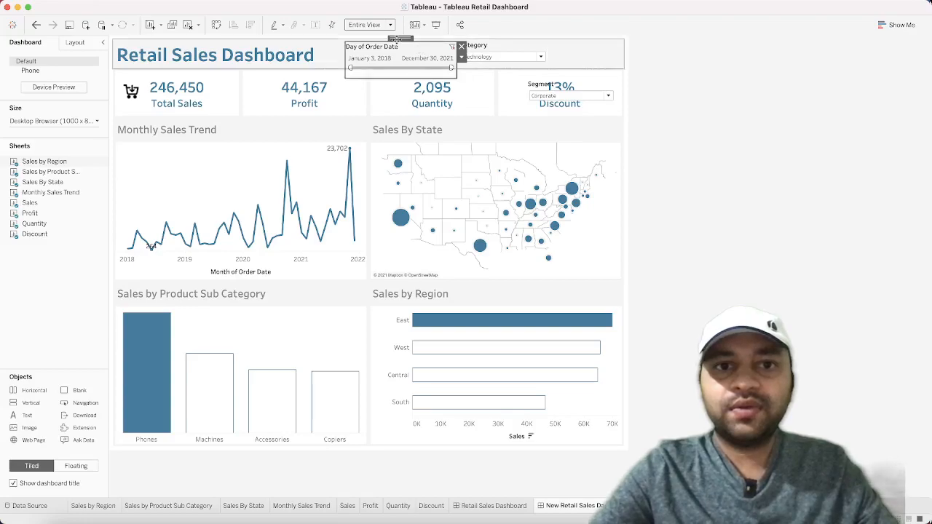
{"action": "left_click_drag", "start_coordinate": [400, 39], "coordinate": [397, 42]}
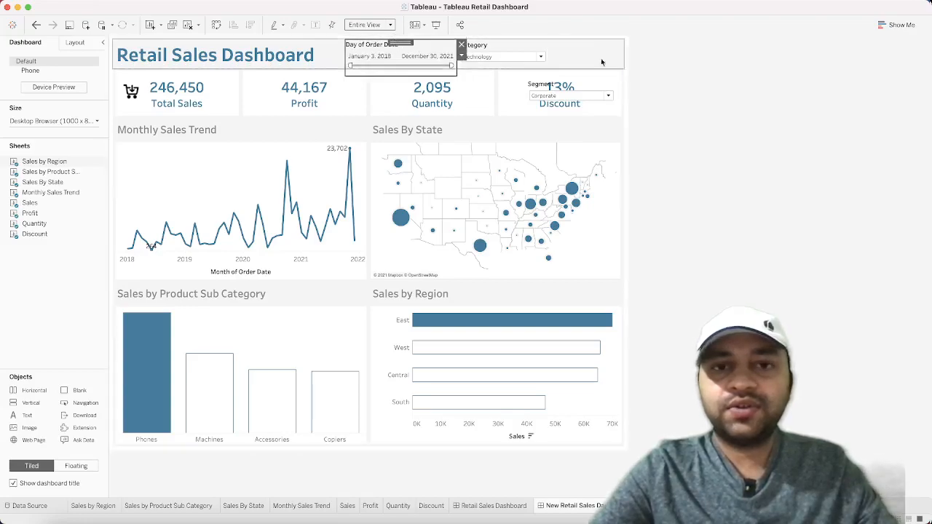
Move the Segment filter to the end of the title row and adjust the Category filter so the two do not overlap
{"action": "left_click", "coordinate": [601, 83]}
{"action": "left_click_drag", "start_coordinate": [601, 80], "coordinate": [585, 39]}
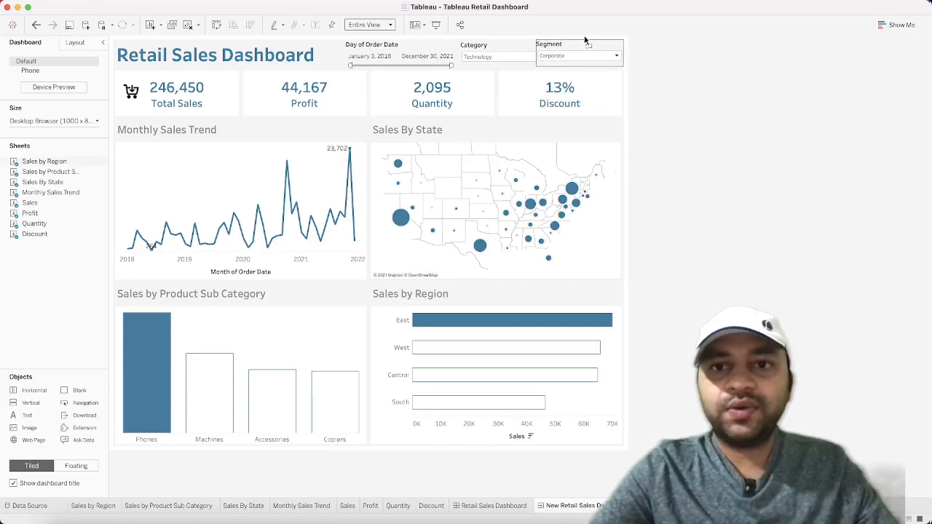
{"action": "left_click", "coordinate": [585, 39]}
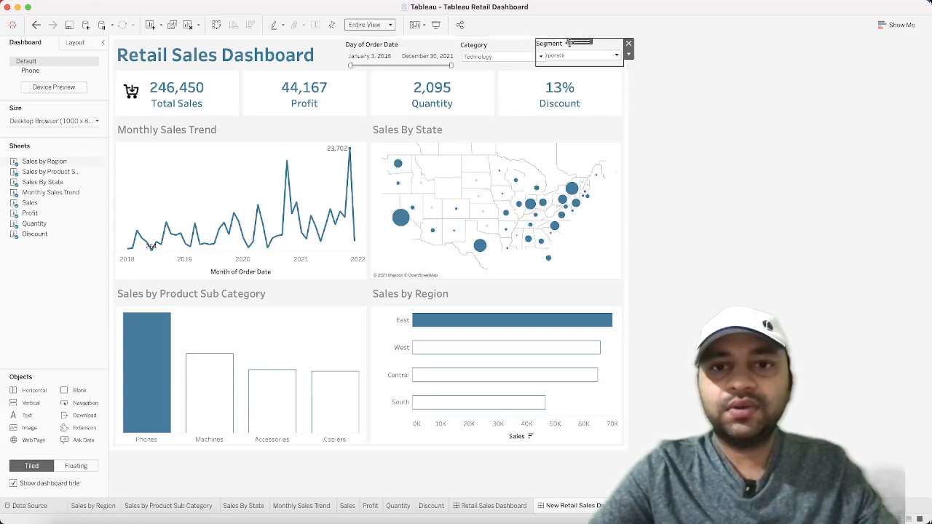
{"action": "left_click", "coordinate": [527, 49]}
{"action": "left_click_drag", "start_coordinate": [528, 50], "coordinate": [500, 43]}
{"action": "left_click", "coordinate": [545, 63]}
{"action": "left_click", "coordinate": [520, 52]}
{"action": "left_click", "coordinate": [722, 94]}
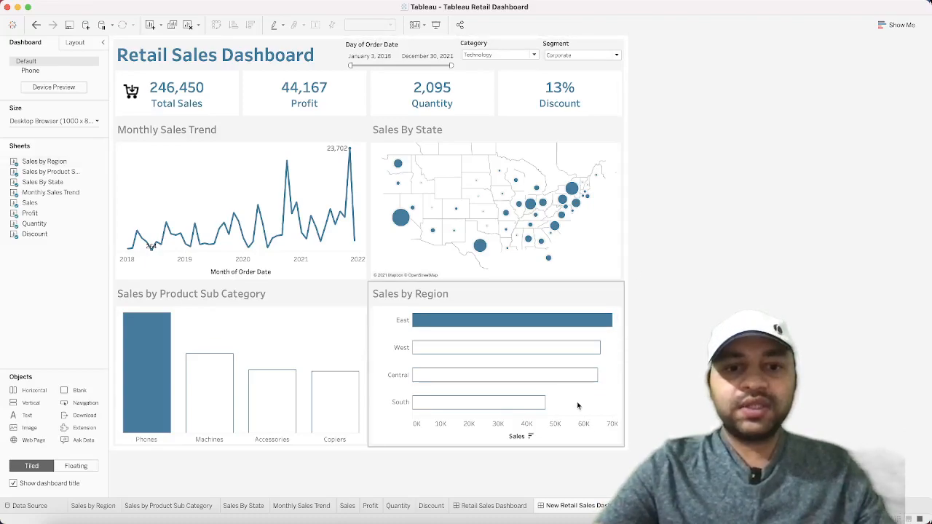
Check the chart header shading on the original Retail Sales Dashboard and give Monthly Sales Trend a matching light grey background
{"action": "left_click", "coordinate": [494, 505]}
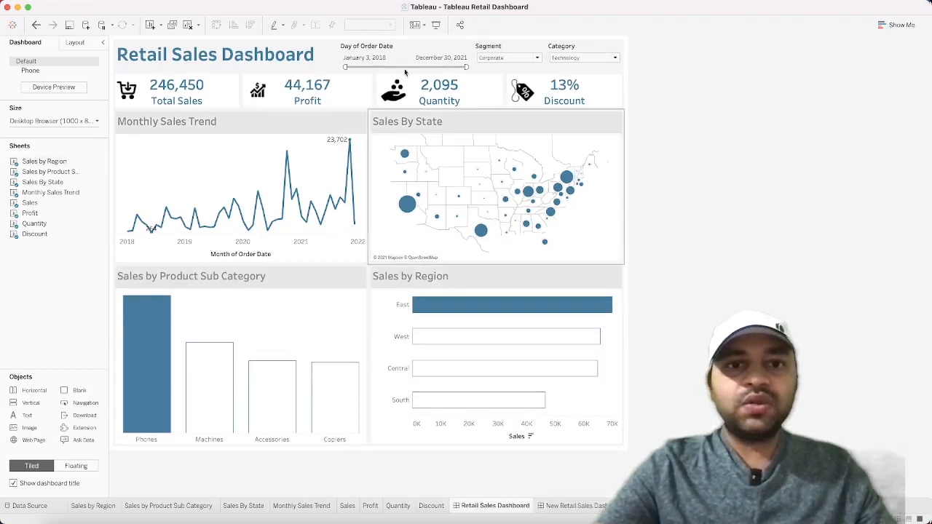
{"action": "mouse_move", "coordinate": [493, 311]}
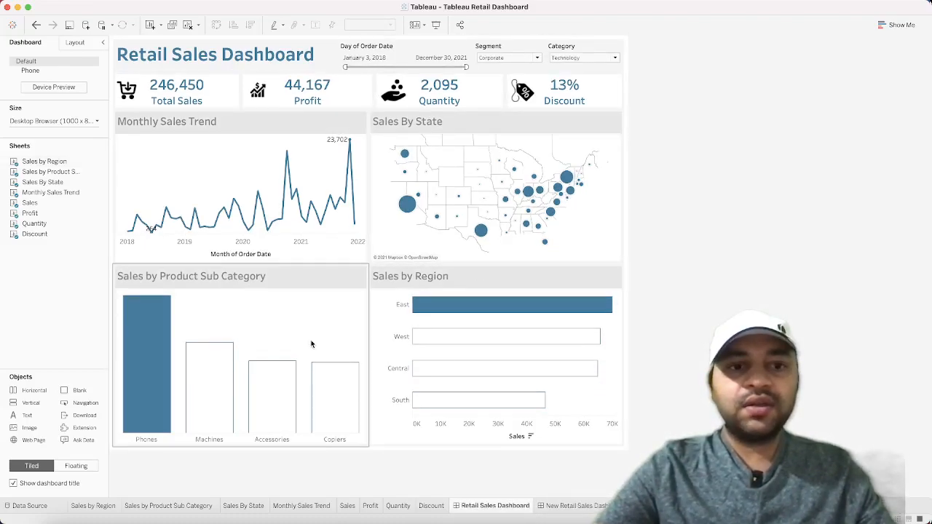
{"action": "left_click", "coordinate": [308, 129]}
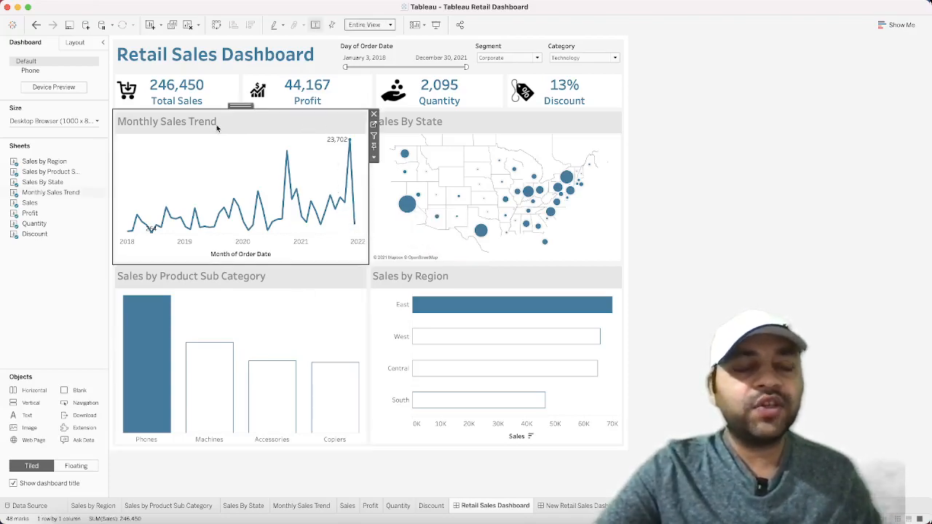
{"action": "left_click", "coordinate": [572, 506]}
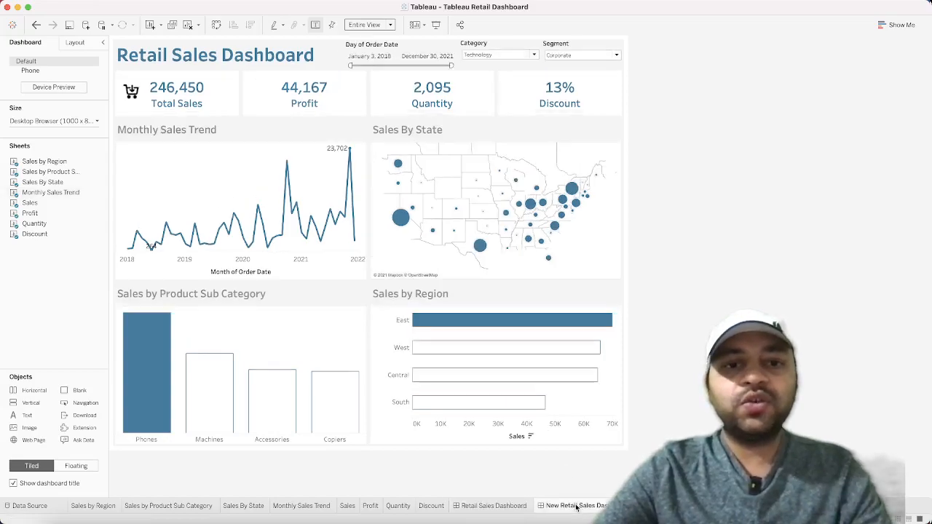
{"action": "left_click", "coordinate": [322, 136]}
{"action": "left_click", "coordinate": [94, 41]}
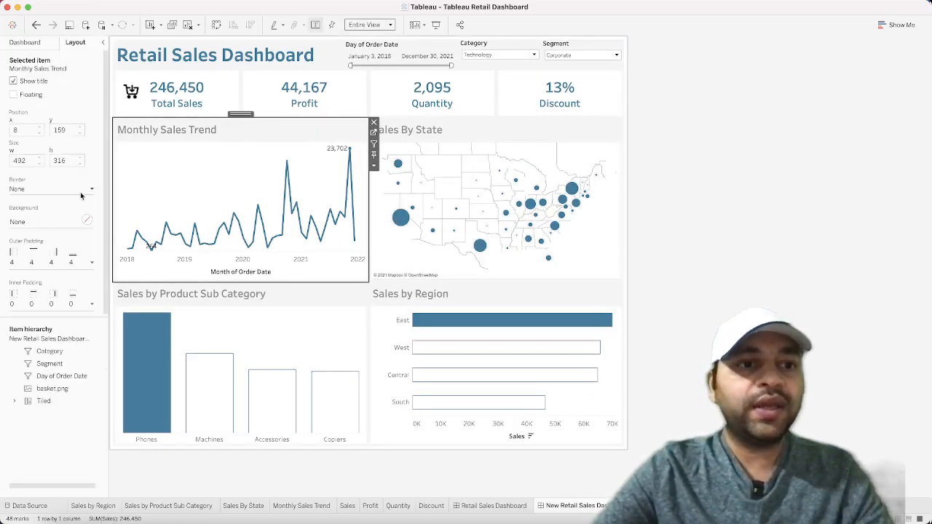
{"action": "left_click", "coordinate": [87, 220]}
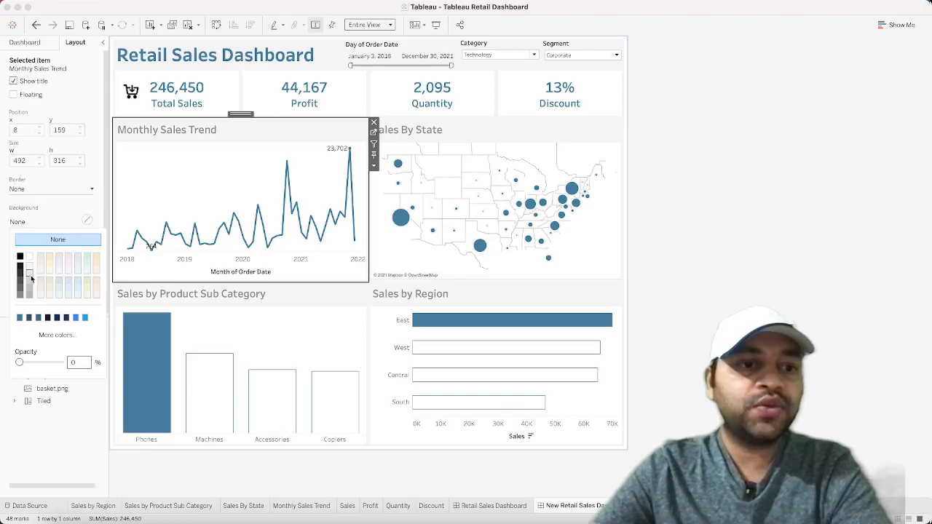
Apply the same light grey background to Sales By State, Sales by Product Sub Category and Sales by Region
{"action": "left_click", "coordinate": [459, 129]}
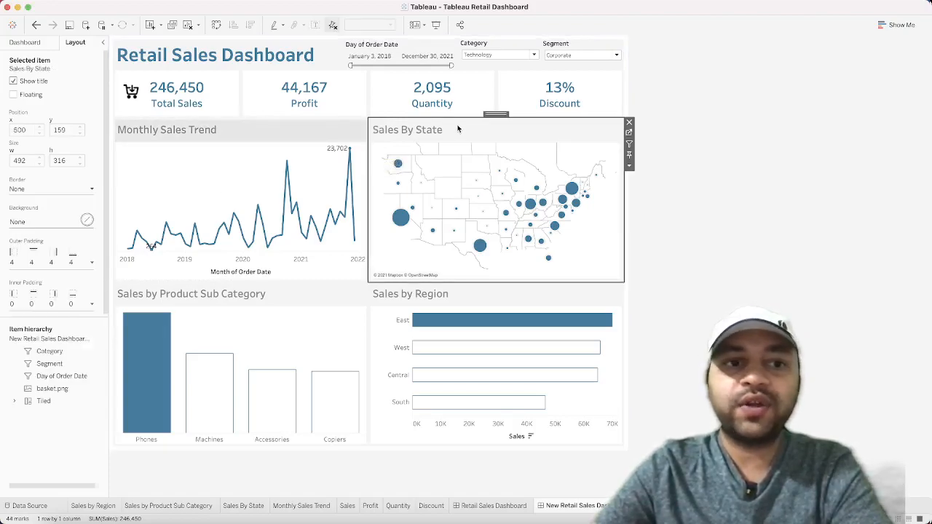
{"action": "left_click", "coordinate": [95, 224]}
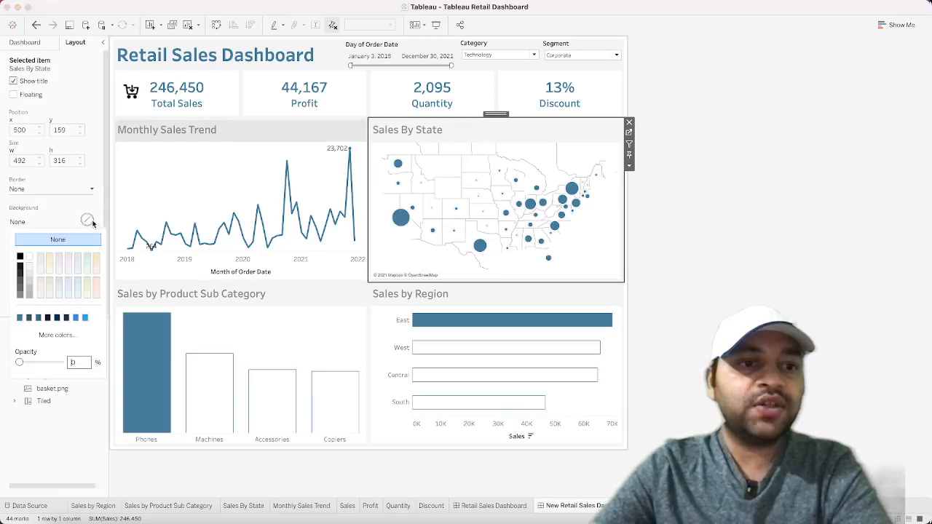
{"action": "left_click", "coordinate": [29, 277]}
{"action": "left_click", "coordinate": [191, 294]}
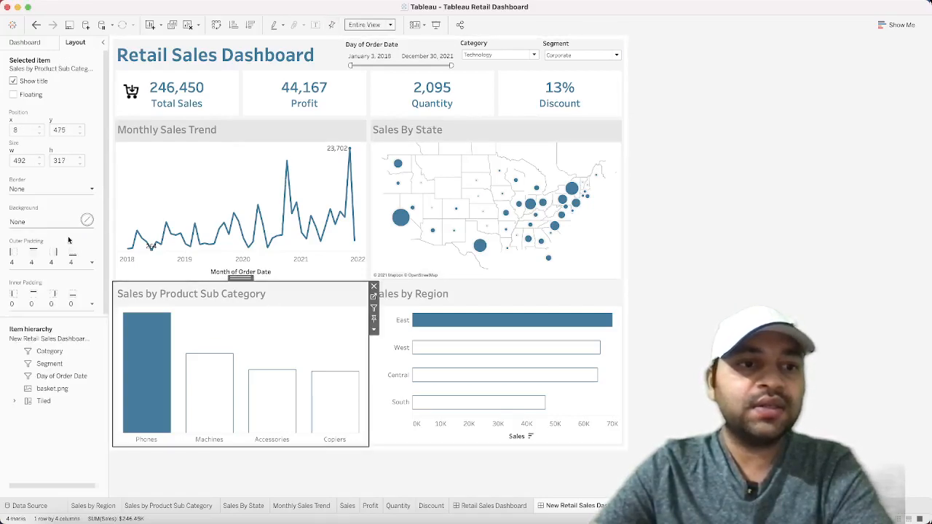
{"action": "left_click", "coordinate": [86, 221]}
{"action": "left_click", "coordinate": [30, 274]}
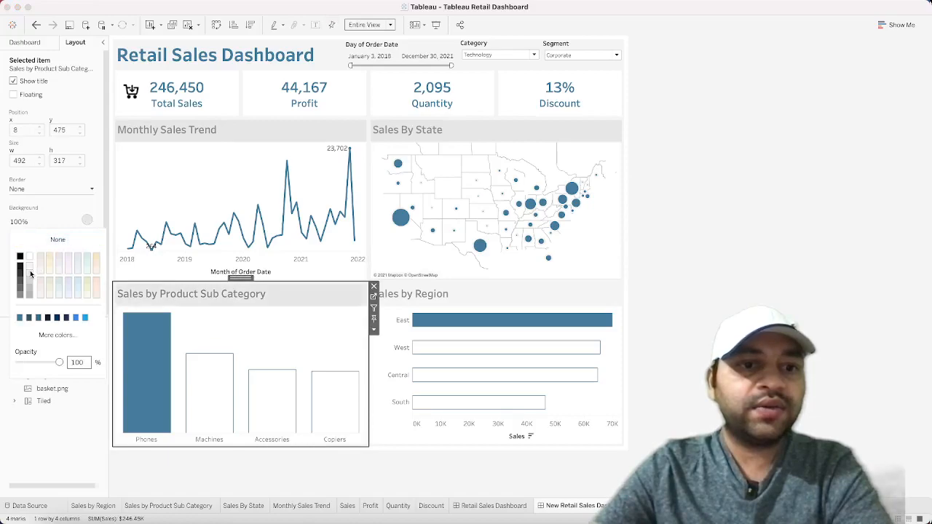
{"action": "left_click", "coordinate": [448, 322]}
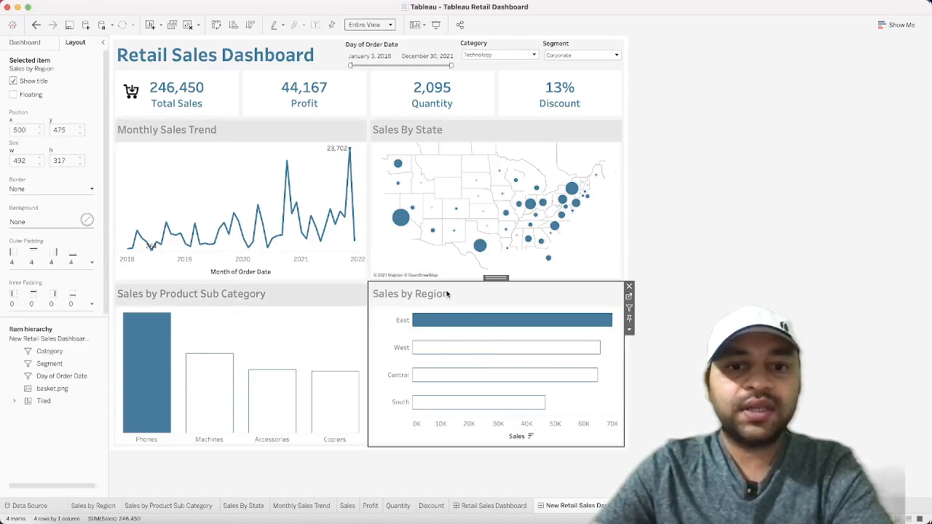
{"action": "left_click", "coordinate": [86, 220]}
{"action": "left_click", "coordinate": [32, 274]}
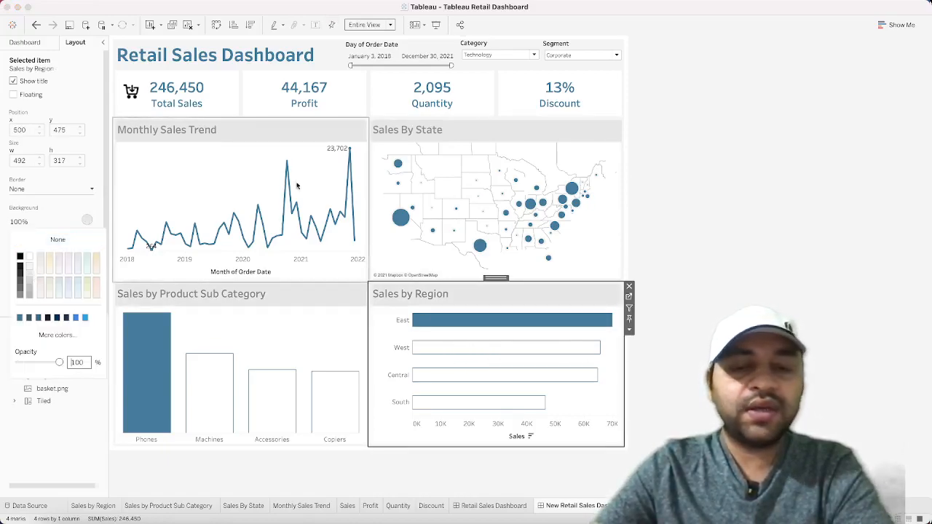
{"action": "key", "text": "Escape"}
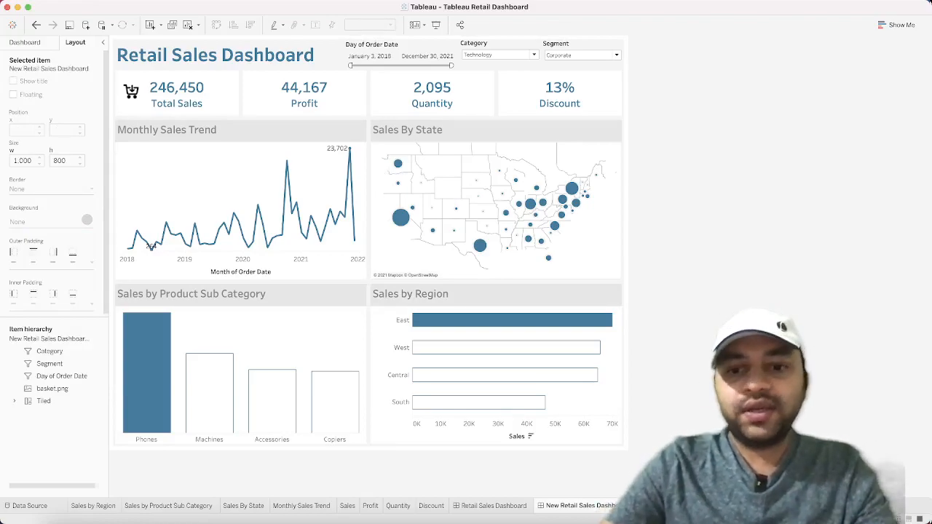
Compare the layout of the new dashboard with the original Retail Sales Dashboard
{"action": "left_click", "coordinate": [495, 506]}
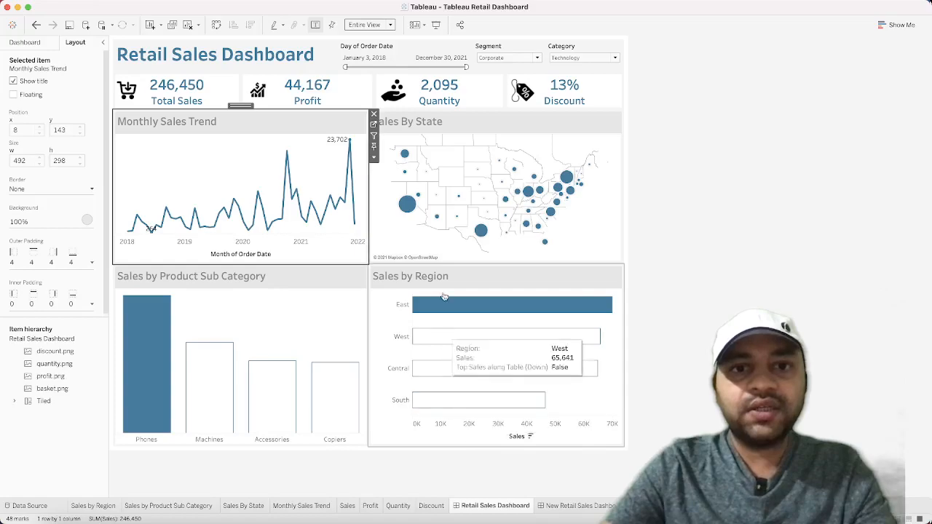
{"action": "left_click", "coordinate": [573, 504]}
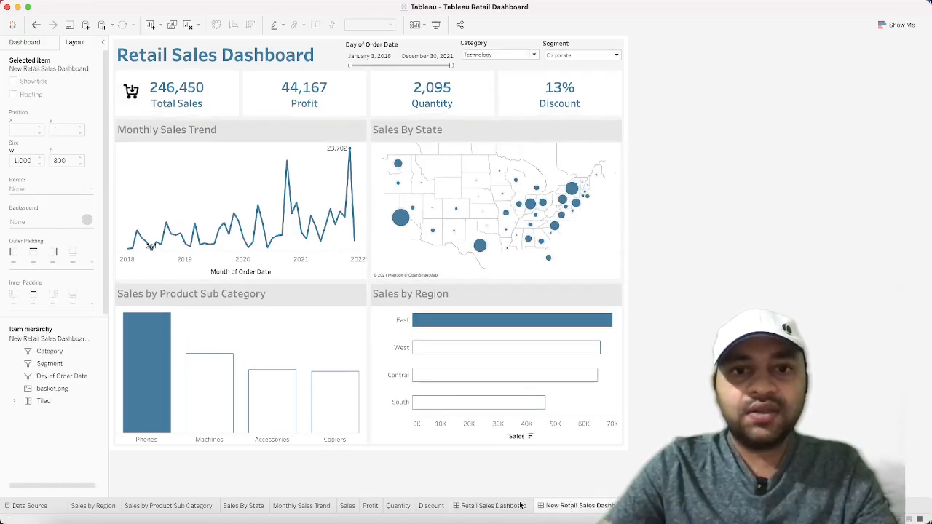
{"action": "left_click", "coordinate": [494, 506]}
{"action": "left_click", "coordinate": [723, 259]}
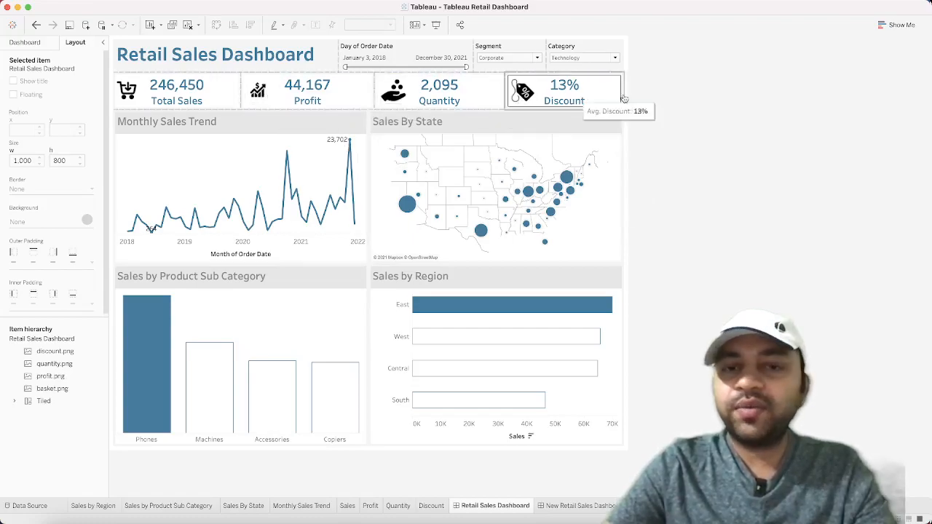
{"action": "left_click", "coordinate": [567, 508]}
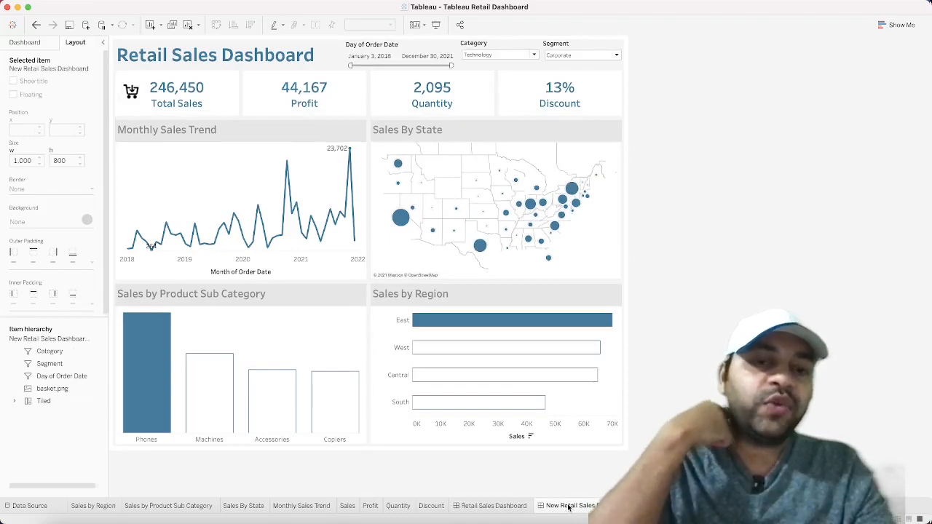
Test the Category filter with Furniture and set it to (All)
{"action": "left_click", "coordinate": [481, 54]}
{"action": "left_click", "coordinate": [502, 75]}
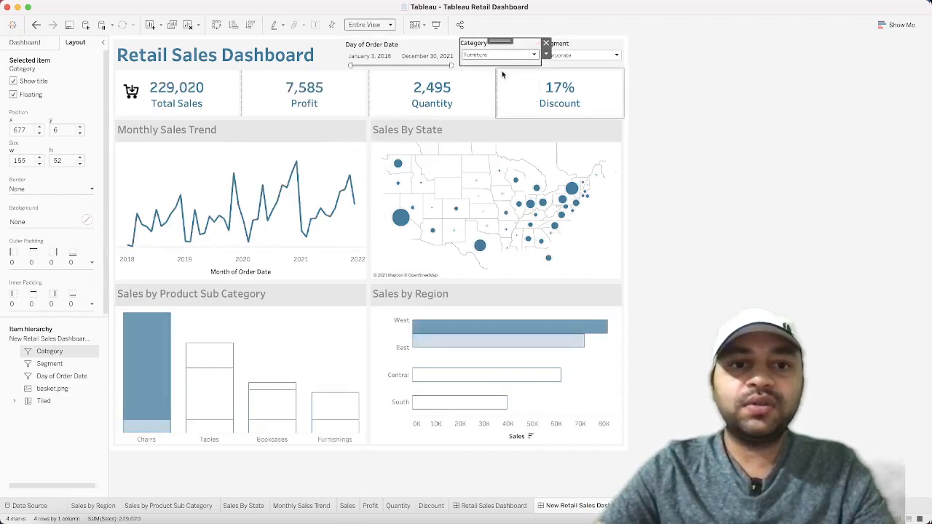
{"action": "left_click", "coordinate": [512, 56]}
{"action": "left_click", "coordinate": [512, 64]}
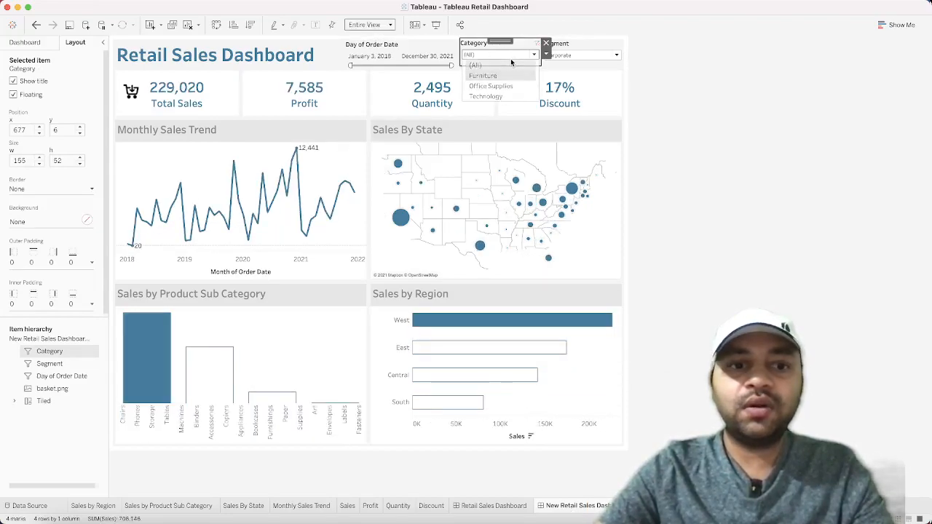
Test the Segment filter with Consumer and set it to (All)
{"action": "left_click", "coordinate": [579, 55]}
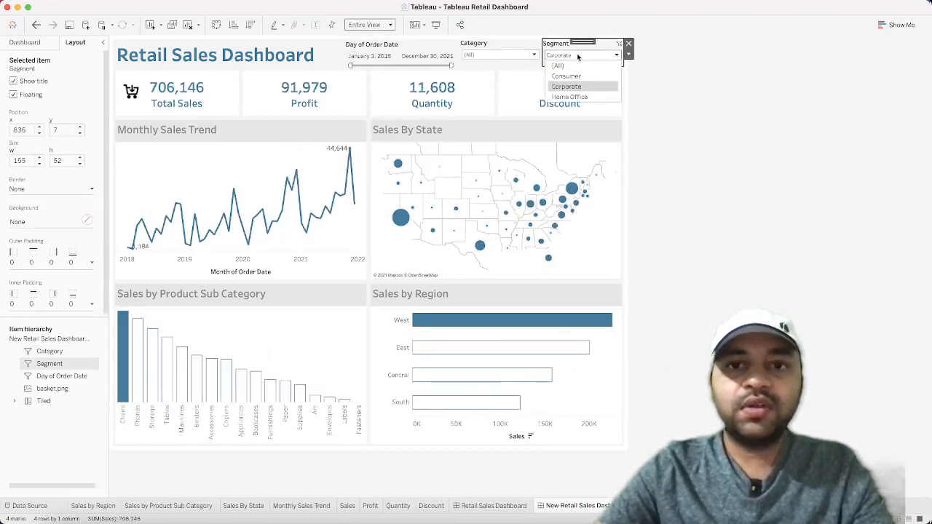
{"action": "left_click", "coordinate": [583, 76]}
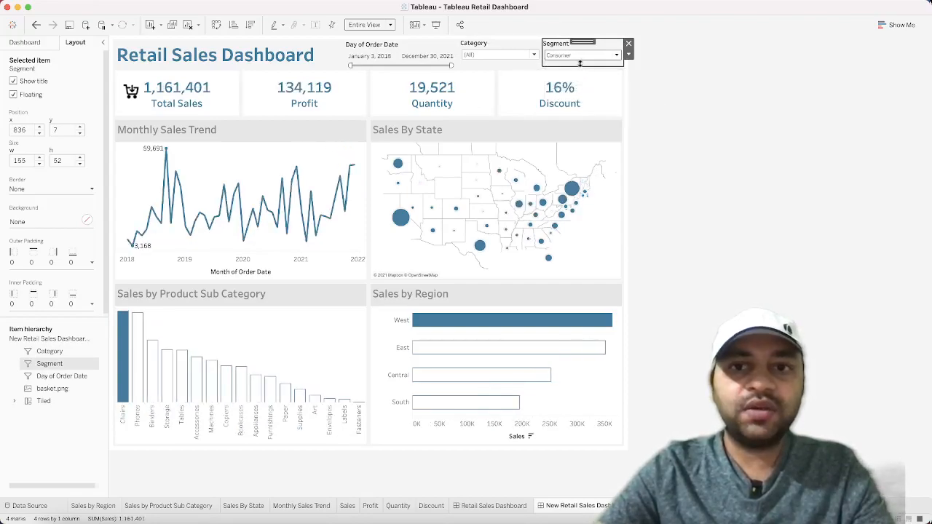
{"action": "left_click", "coordinate": [581, 56]}
{"action": "left_click", "coordinate": [575, 66]}
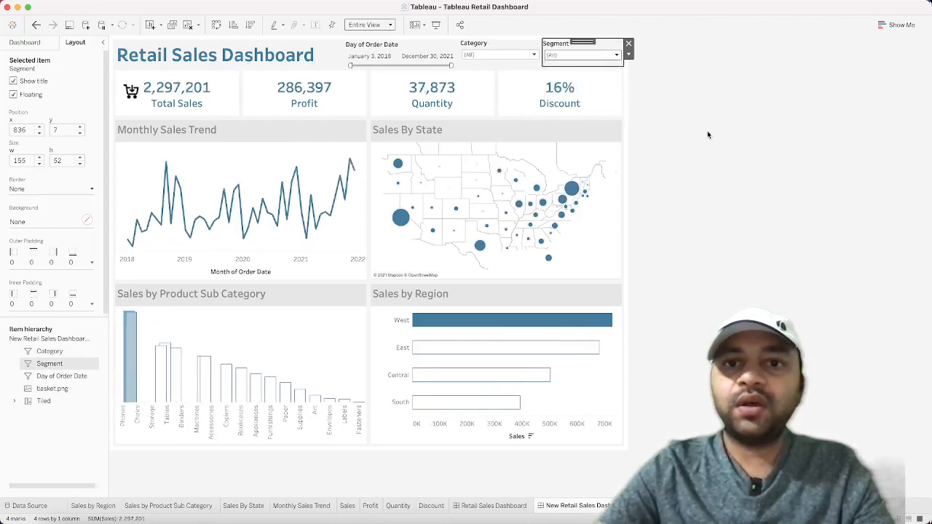
{"action": "left_click", "coordinate": [710, 135]}
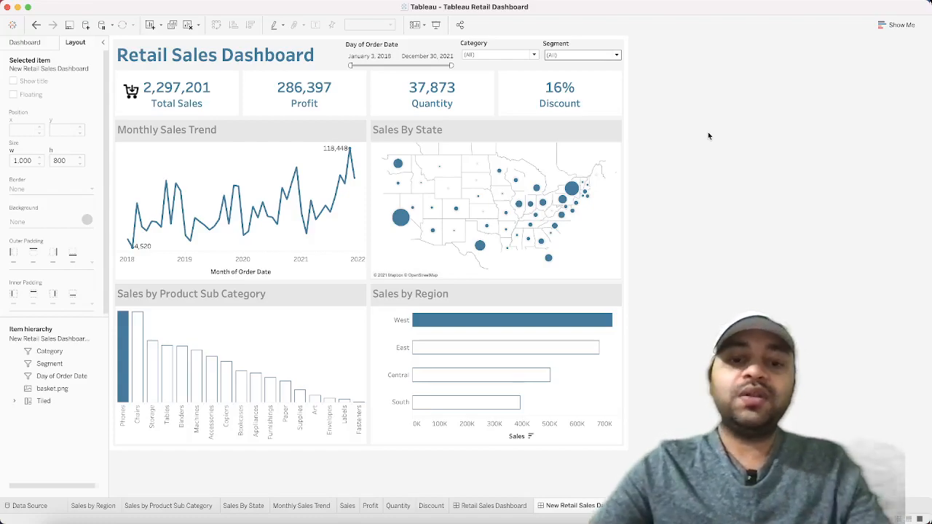
{"action": "left_click", "coordinate": [500, 509]}
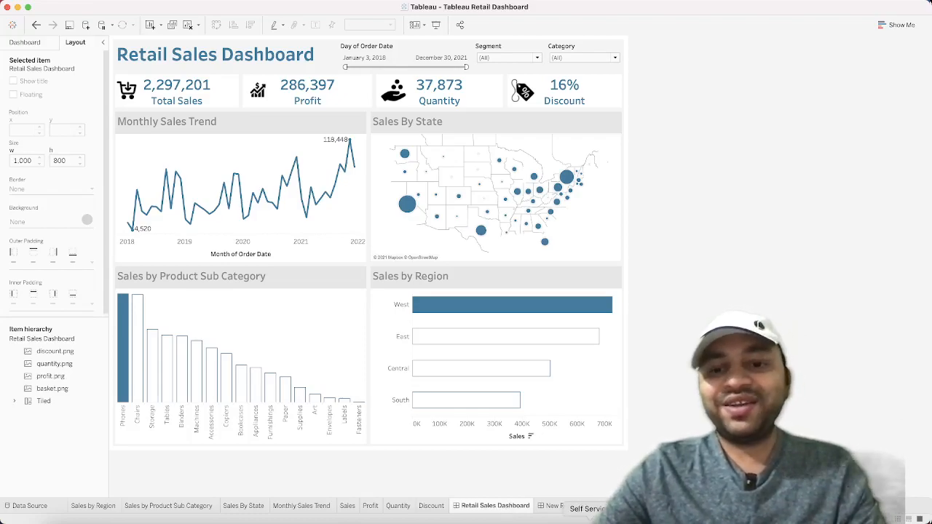
{"action": "key", "text": "super+Tab"}
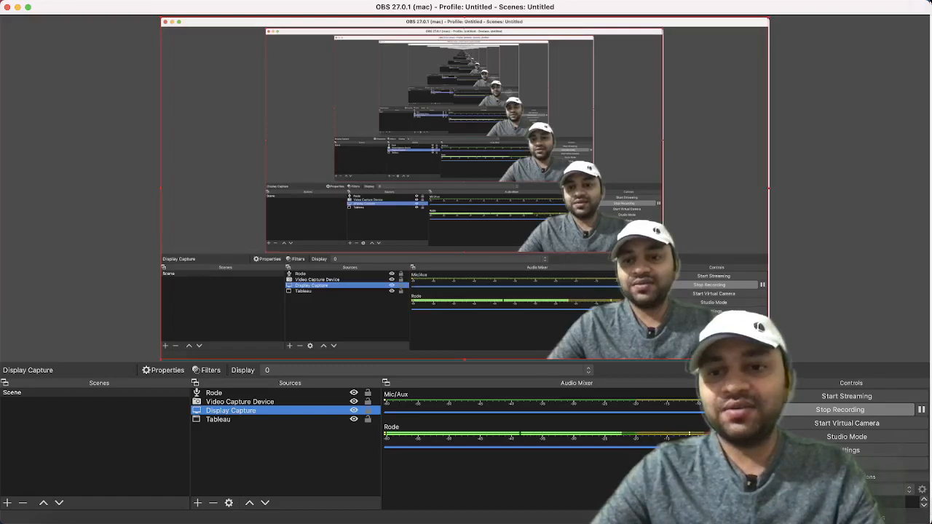